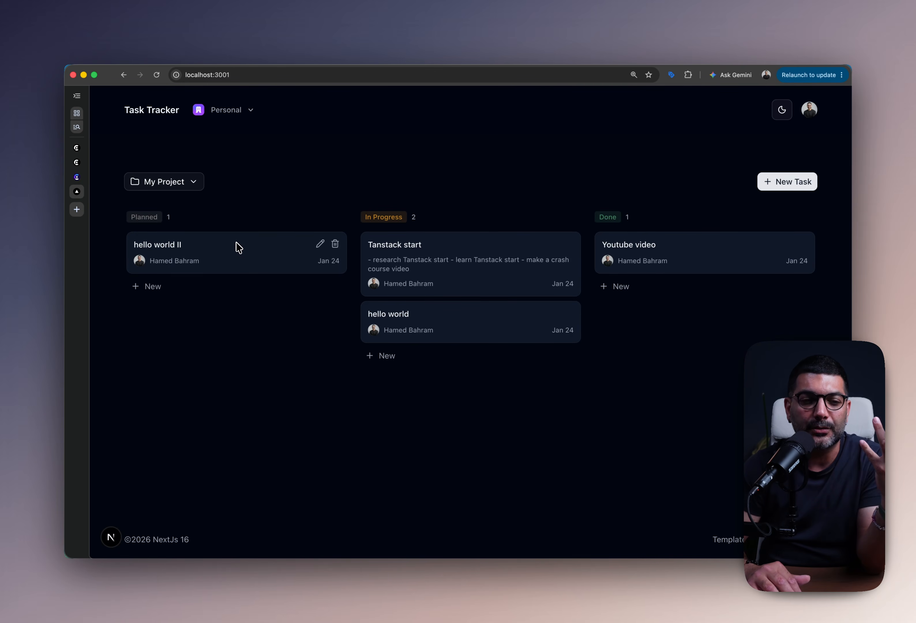
- Add a Planned task titled "asd" with description "adsasd" and move it to the Done column
click(198, 294)
text(asd)
click(466, 349)
text(adsasd)
click(530, 396)
drag(325, 333, 736, 301)
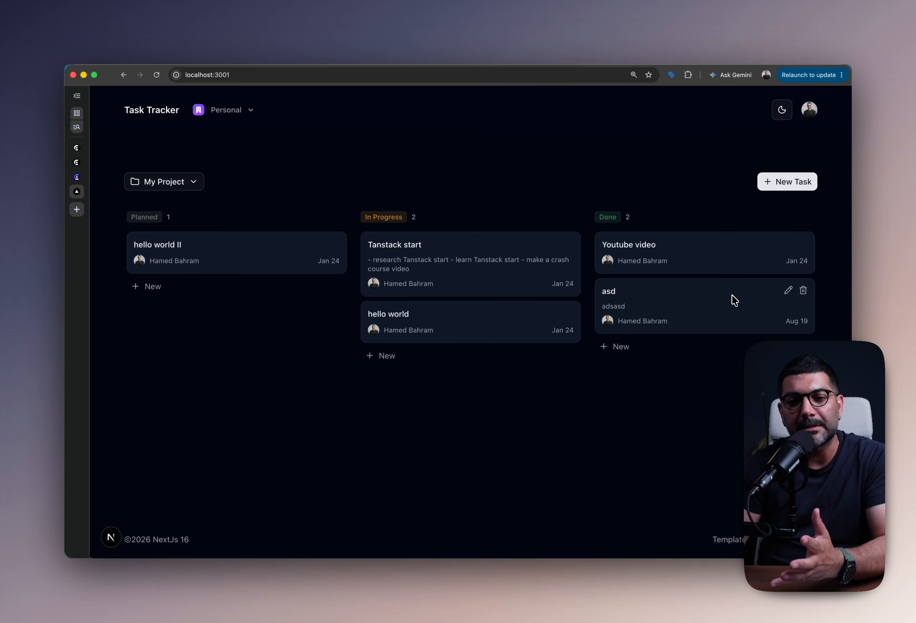
- Create a new project named "YouTube"
click(197, 185)
click(193, 231)
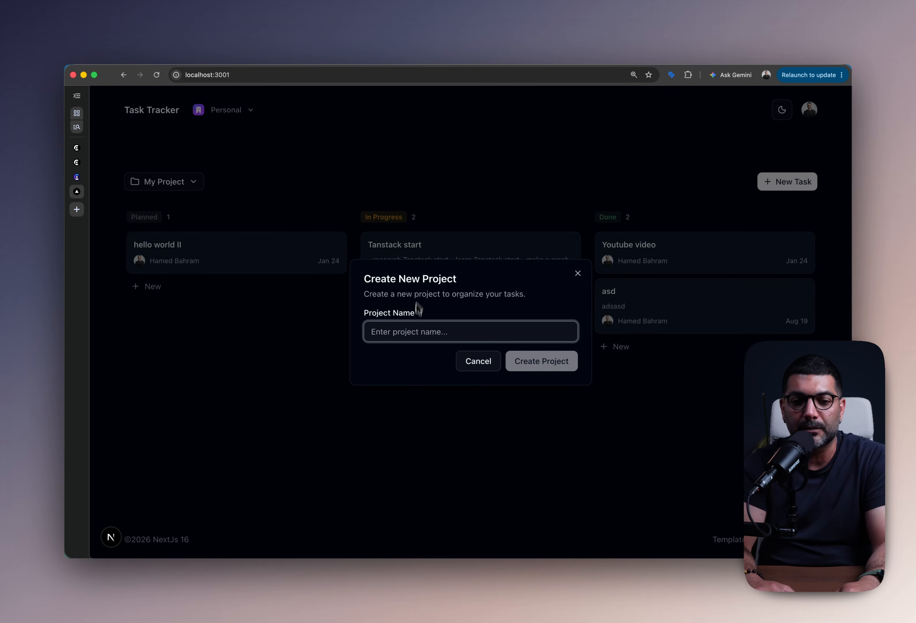
text(YouTube)
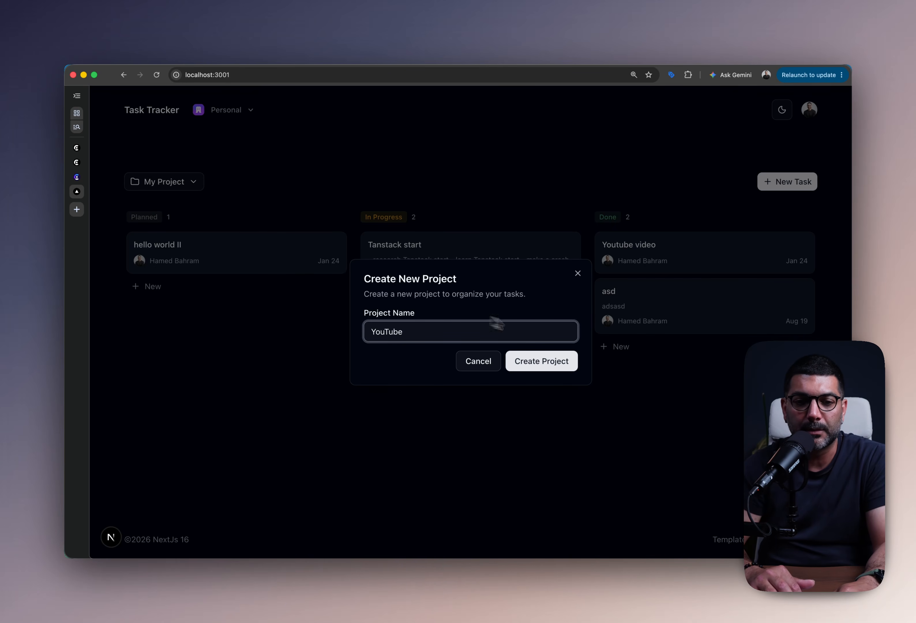
click(560, 365)
- Look at the project list and the options available for My Project, leaving YouTube selected
click(189, 192)
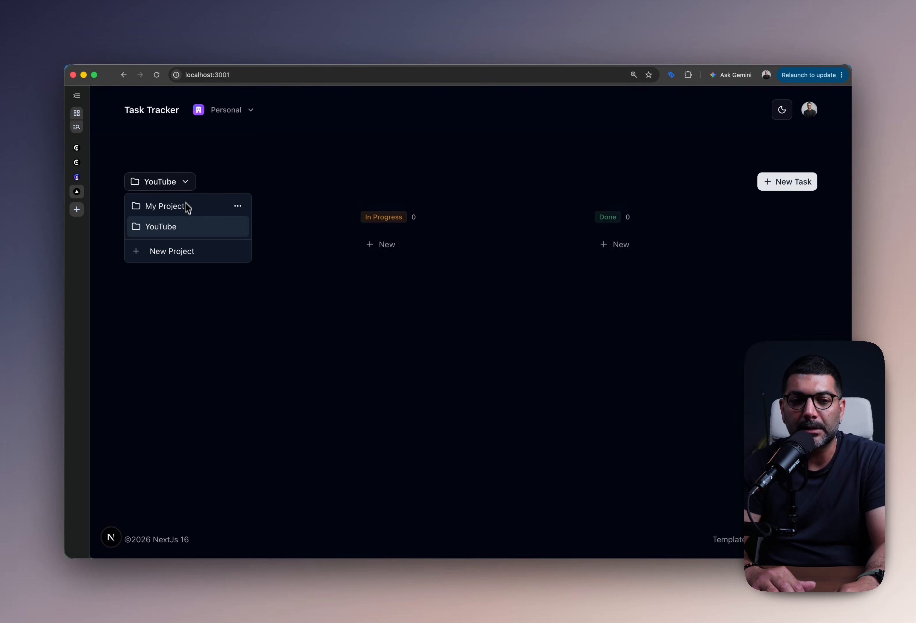
click(234, 206)
click(214, 202)
click(284, 317)
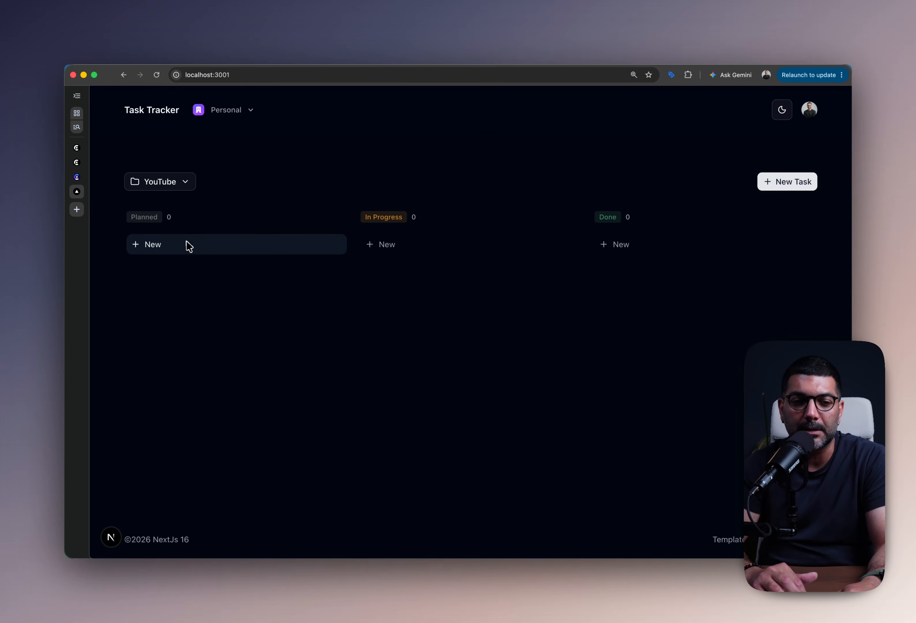
- Add a Planned task titled "Record the video" to the YouTube project without a description
click(159, 245)
text(Record the video)
key(Tab)
key(Tab)
key(Tab)
key(Tab)
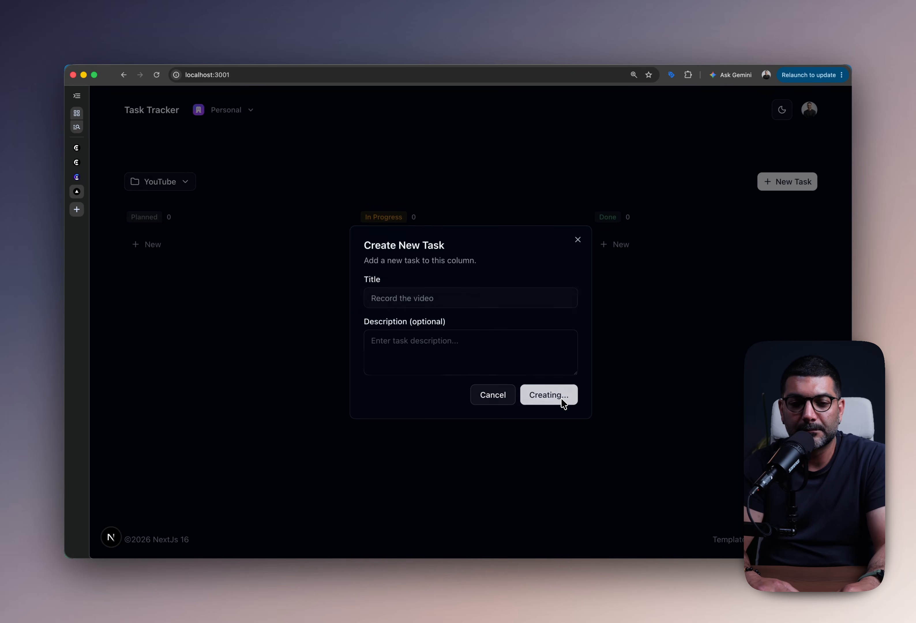
click(562, 396)
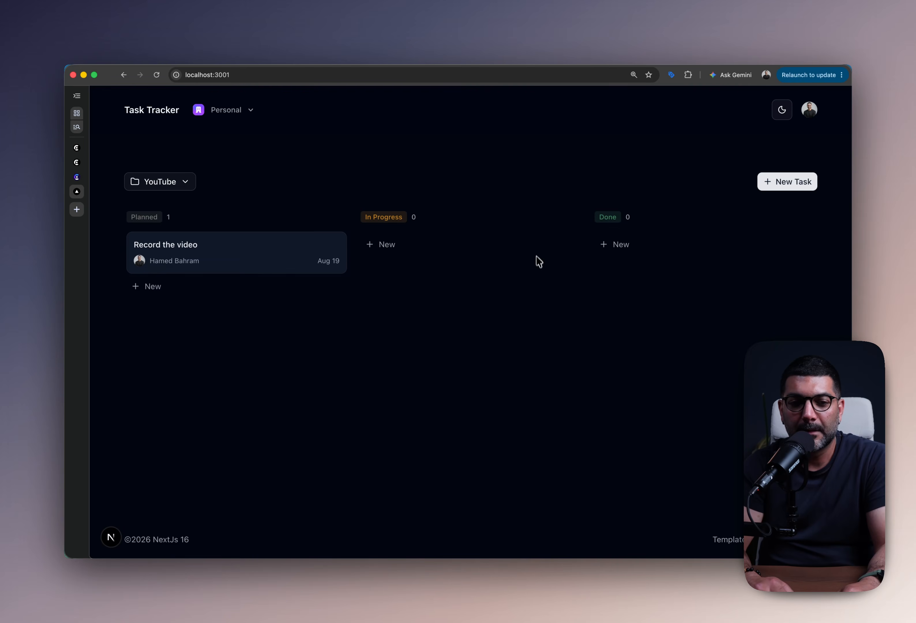
- Switch the board to My Project and back to YouTube to compare their tasks
click(192, 186)
click(190, 210)
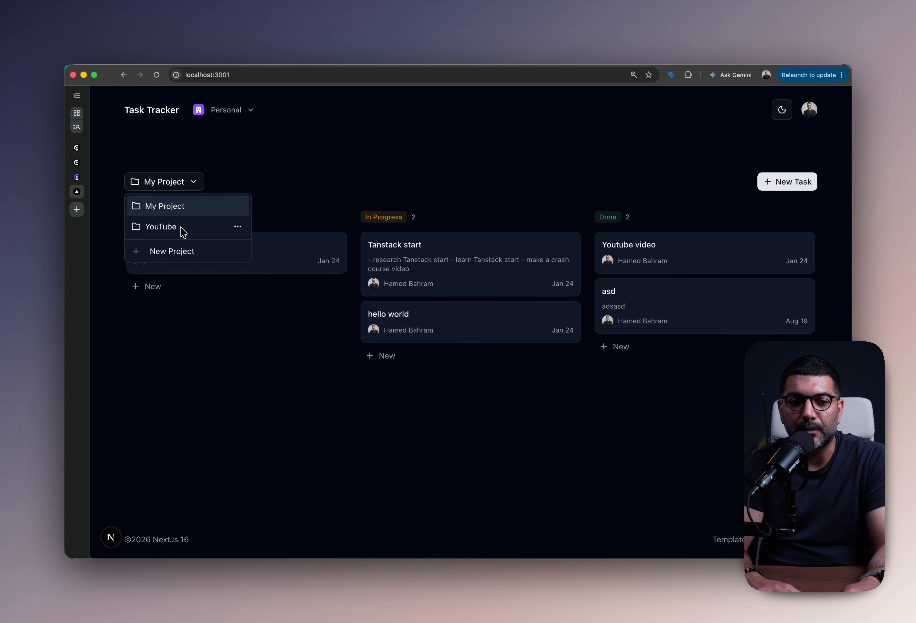
click(183, 227)
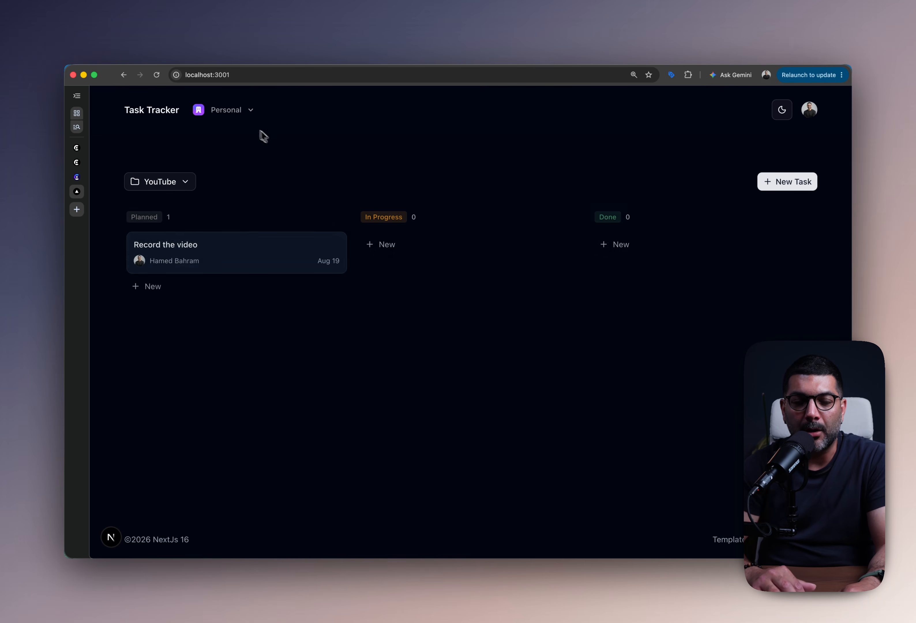
- Examine the organization switcher's options for the Personal organization and close it
click(230, 115)
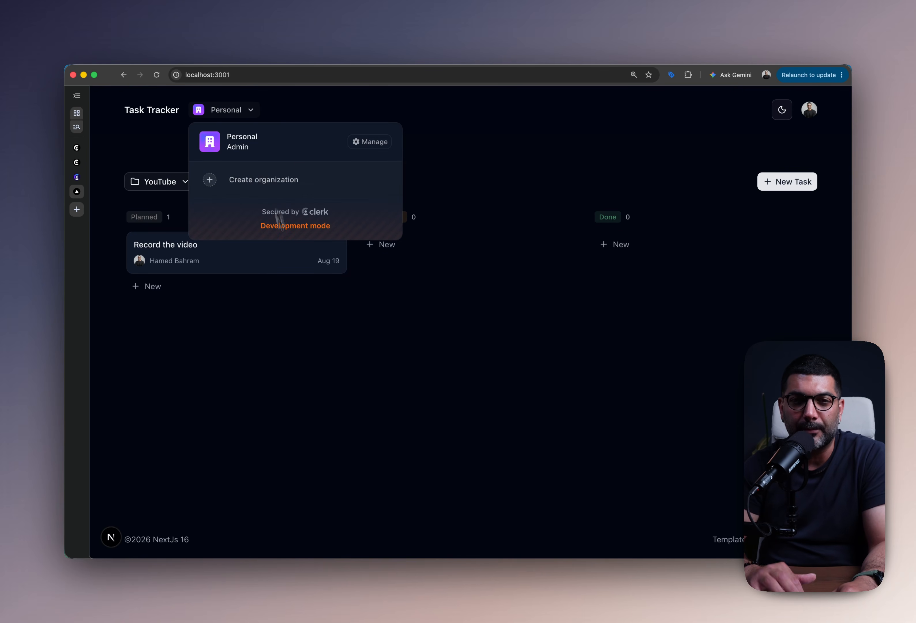
click(312, 354)
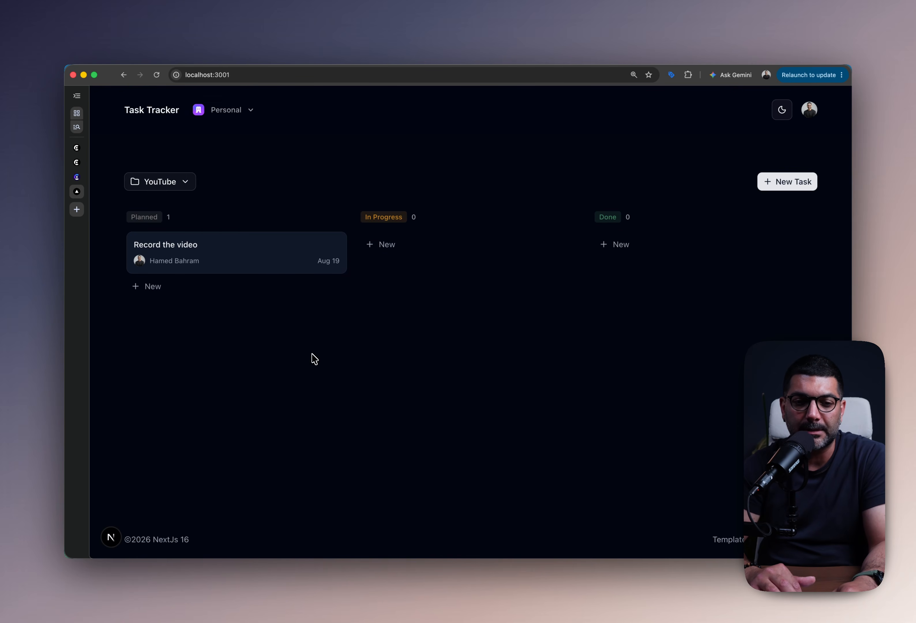
click(242, 114)
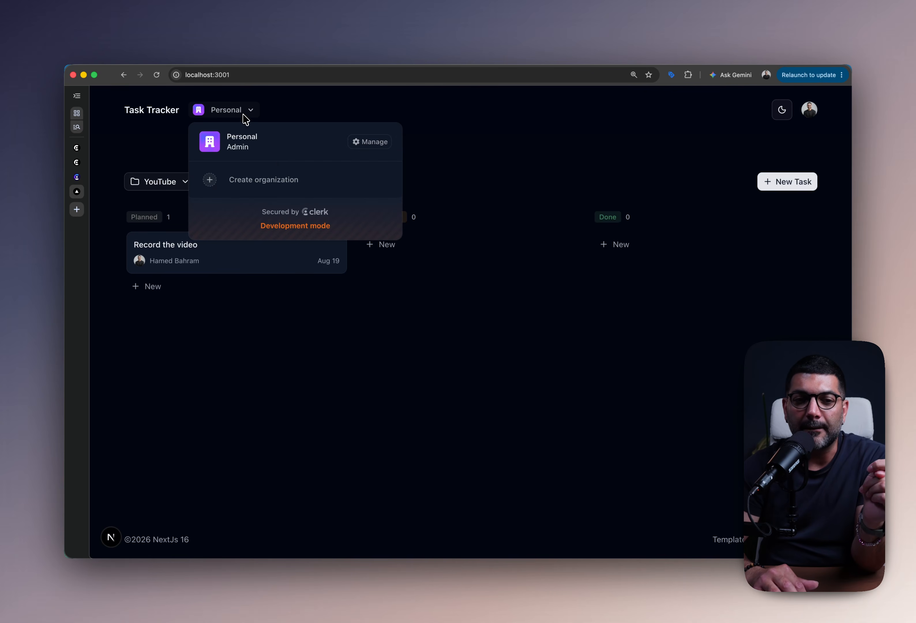
click(472, 142)
- Go to the app's pricing page at localhost:3001/pricing
click(329, 76)
key(Right)
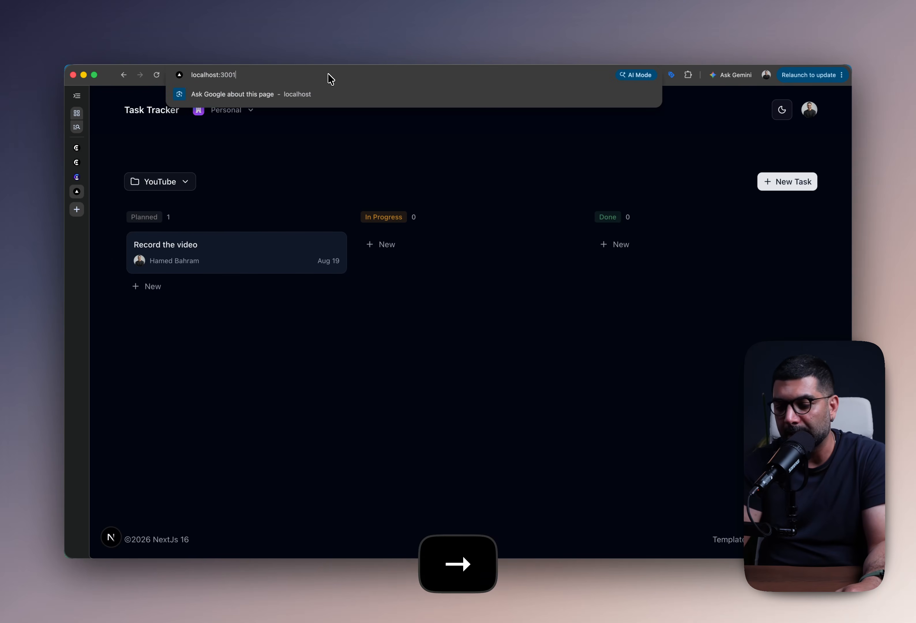
text(/bil)
key(BackSpace)
key(BackSpace)
key(BackSpace)
text(pricing)
key(Return)
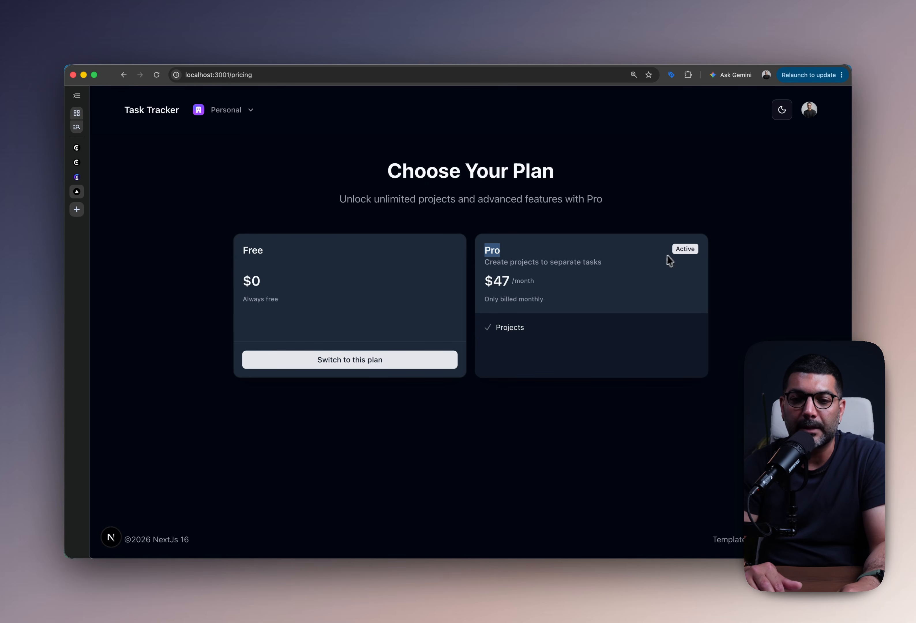
- Examine the Pro plan's description about creating projects to separate tasks
double_click(537, 262)
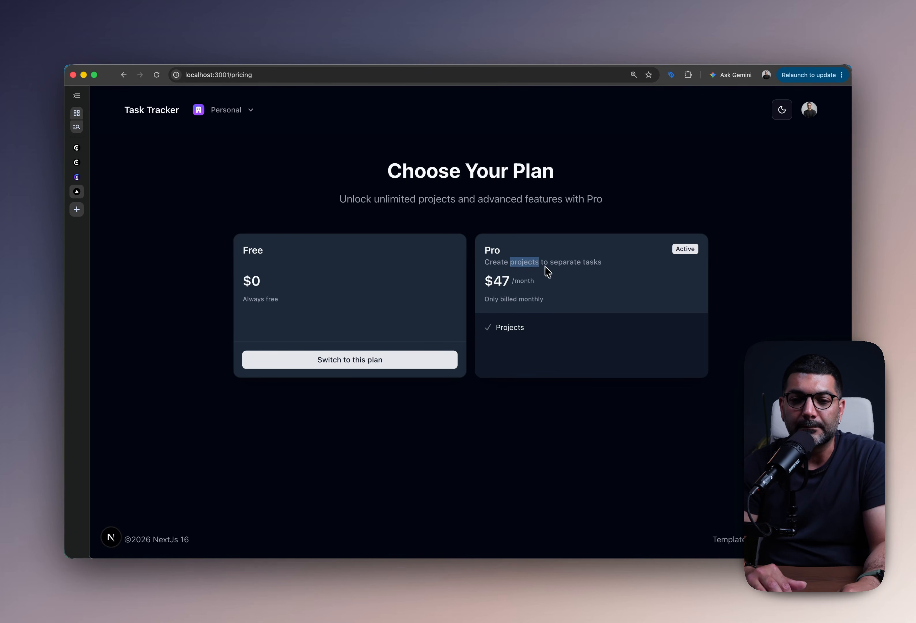
triple_click(526, 260)
double_click(527, 261)
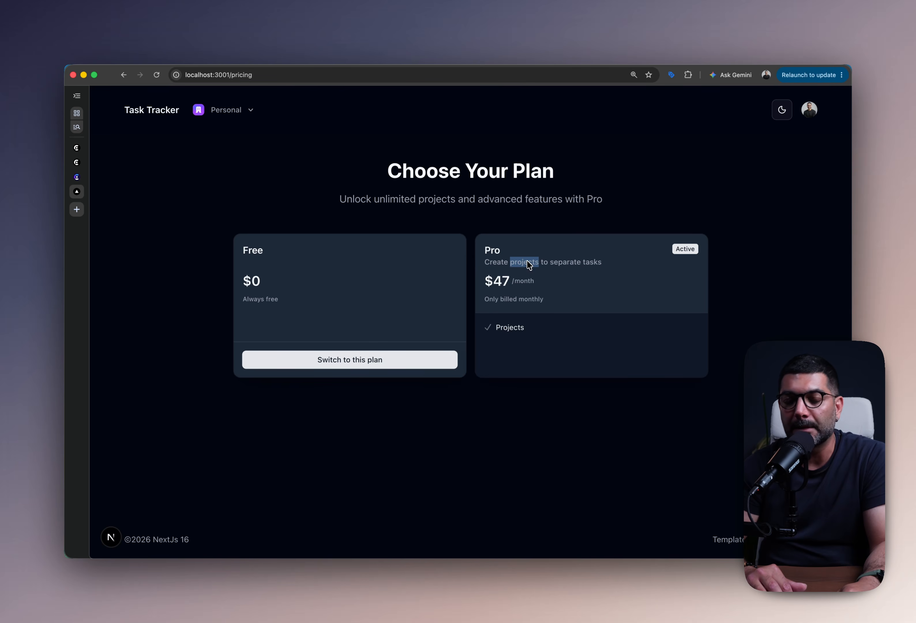
triple_click(532, 263)
double_click(562, 262)
triple_click(562, 263)
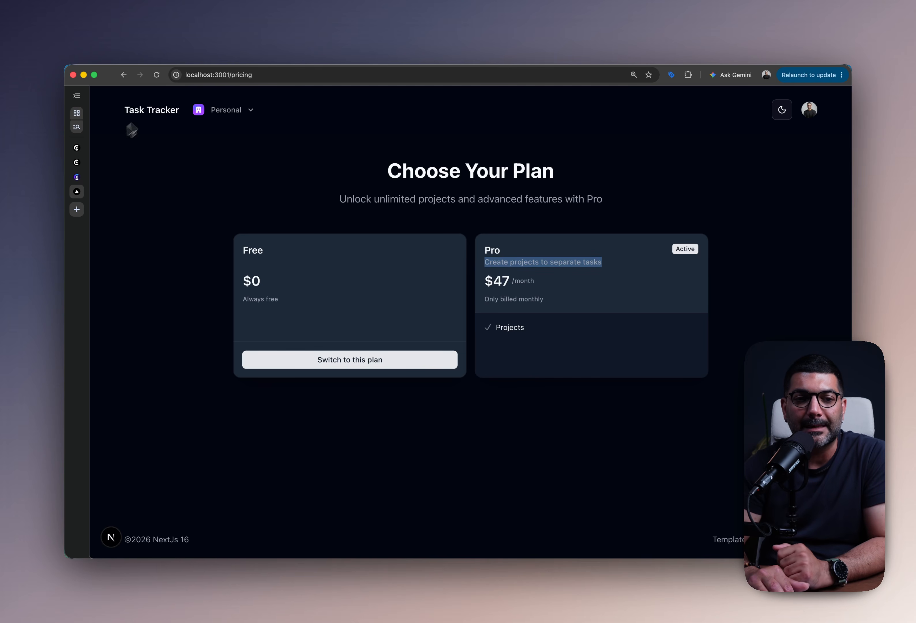
- Return to the task board and open the management settings of the Personal organization
click(152, 110)
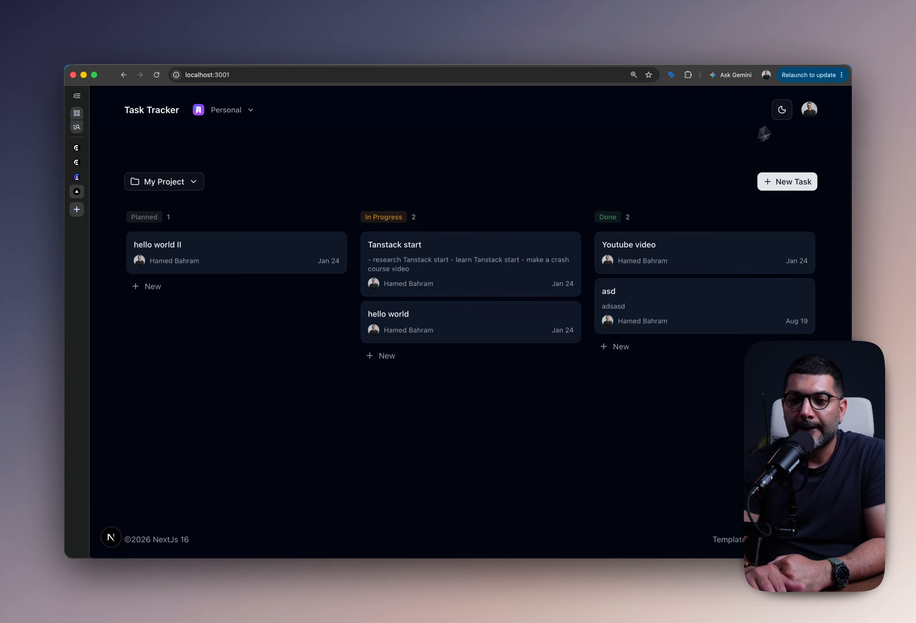
click(256, 111)
click(362, 142)
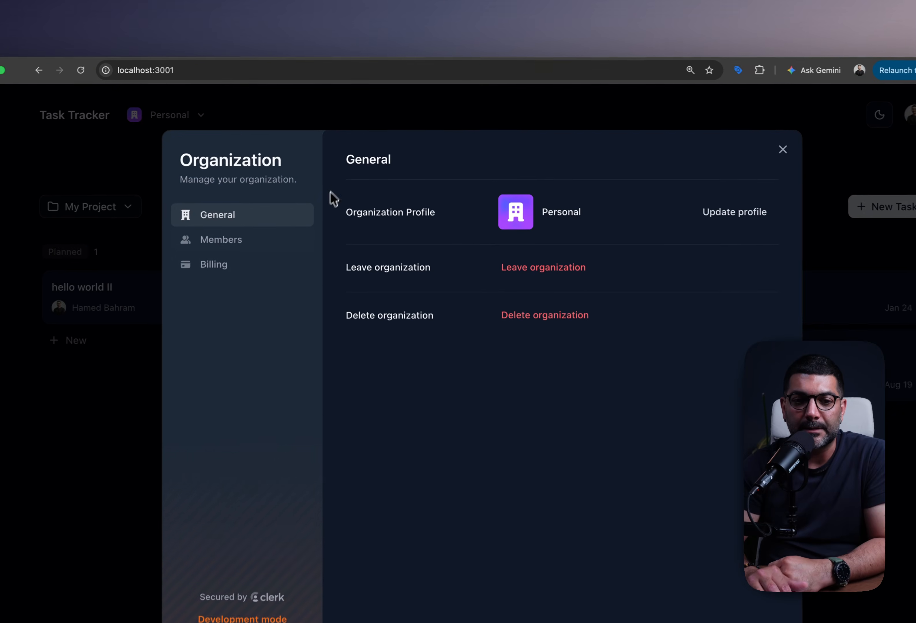
click(301, 231)
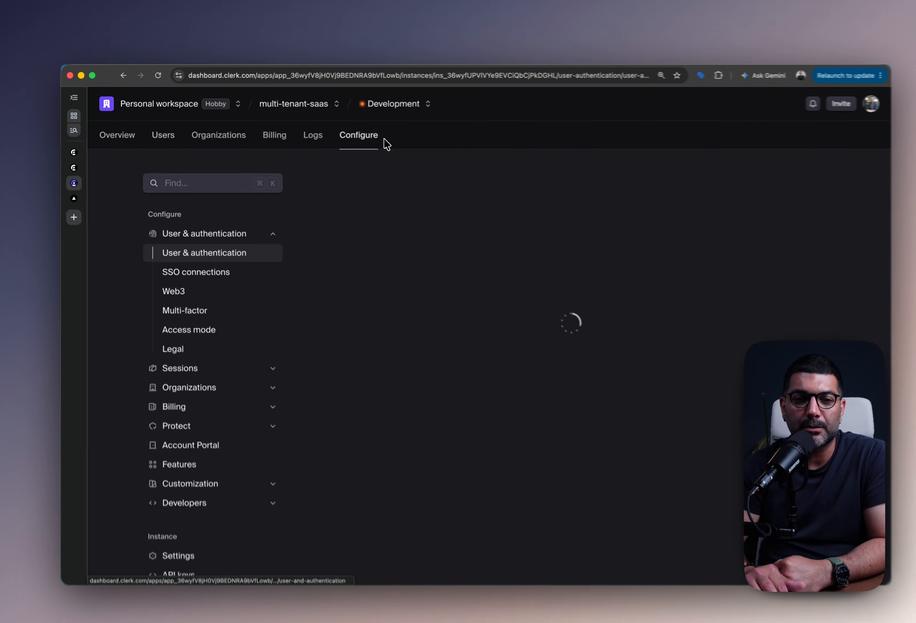
- Open the billing settings in the Clerk dashboard and review the organization billing and payment gateway options
scroll(235, 319, down, 5)
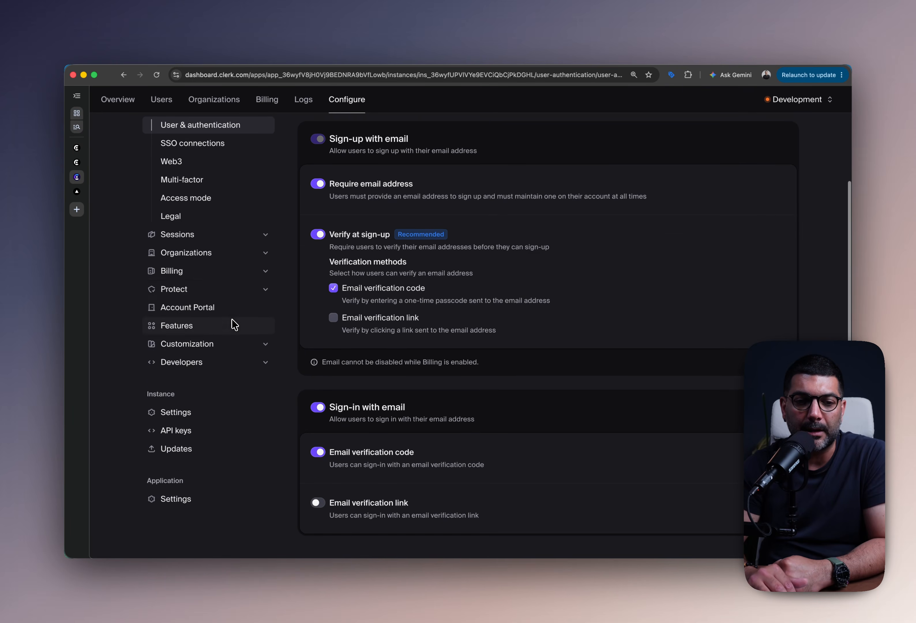
click(229, 274)
click(226, 291)
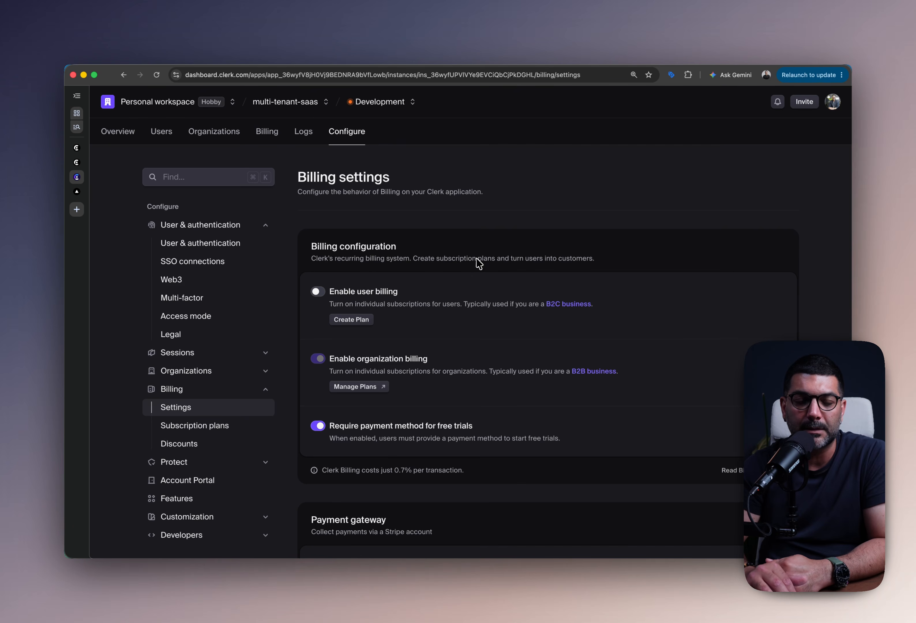
scroll(481, 263, down, 1)
scroll(481, 263, down, 4)
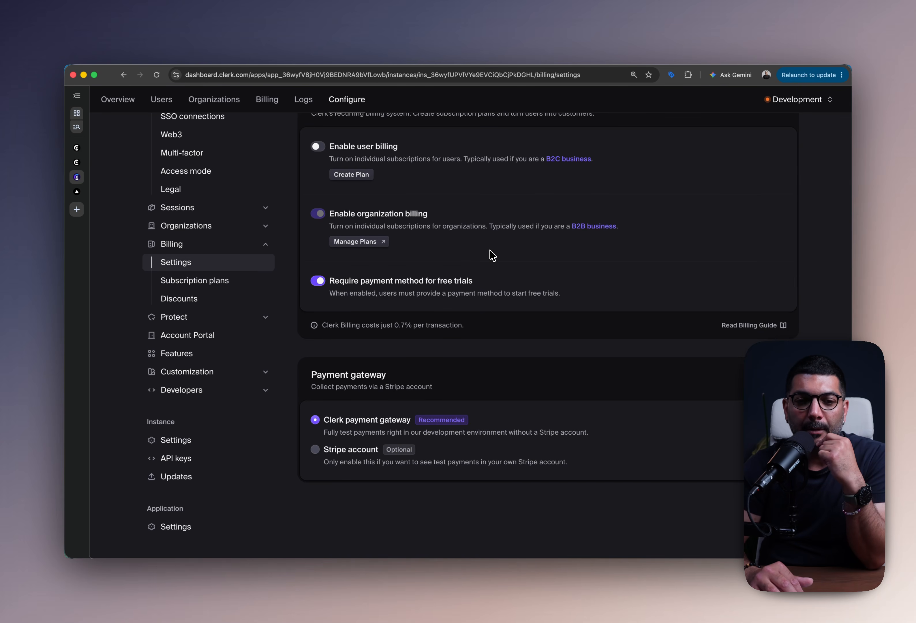
mouse_move(369, 221)
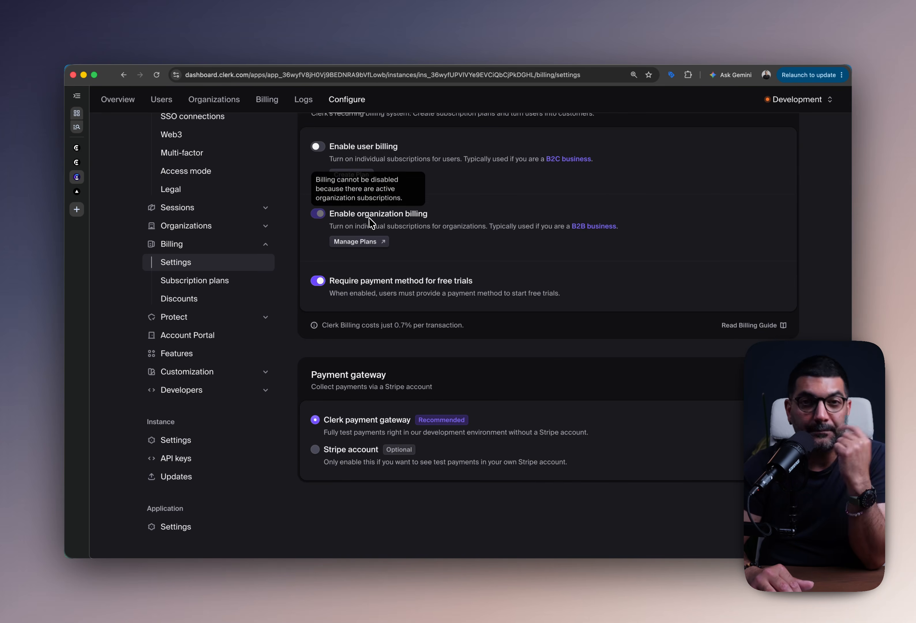
- Open the Pro organization plan from the subscription plans and review its details, pricing and features
click(226, 282)
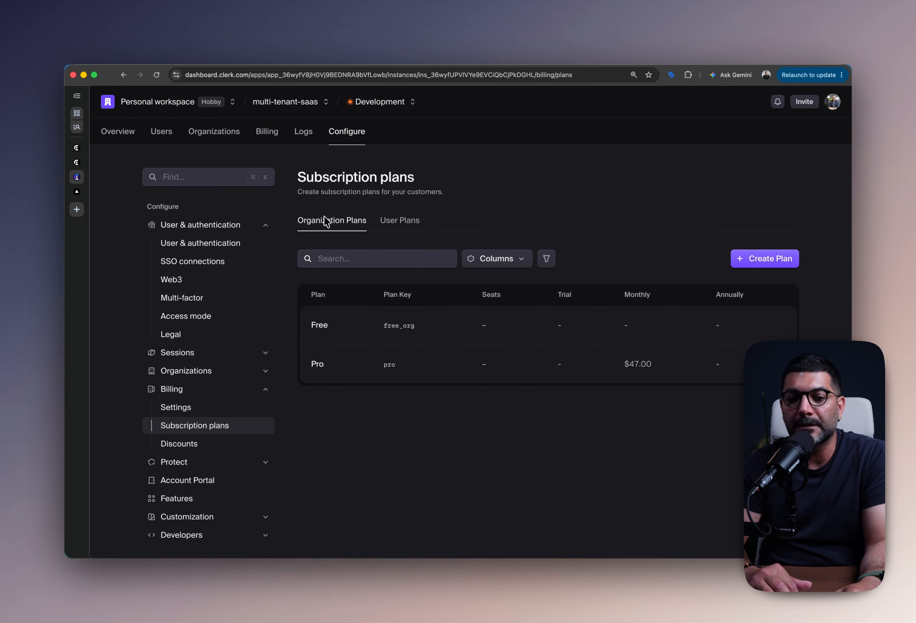
click(375, 365)
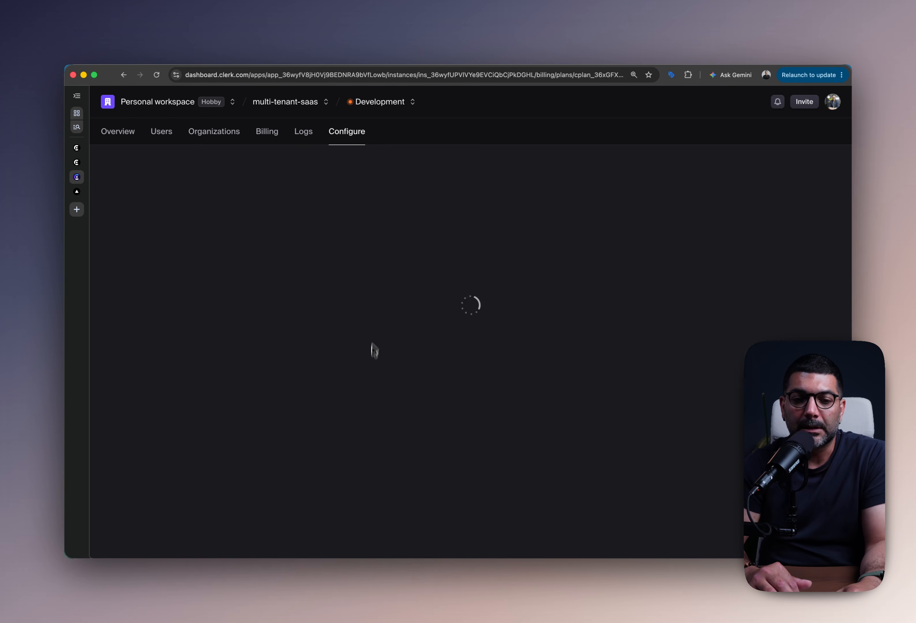
scroll(442, 274, down, 8)
scroll(443, 275, up, 4)
scroll(441, 274, down, 5)
scroll(349, 283, down, 2)
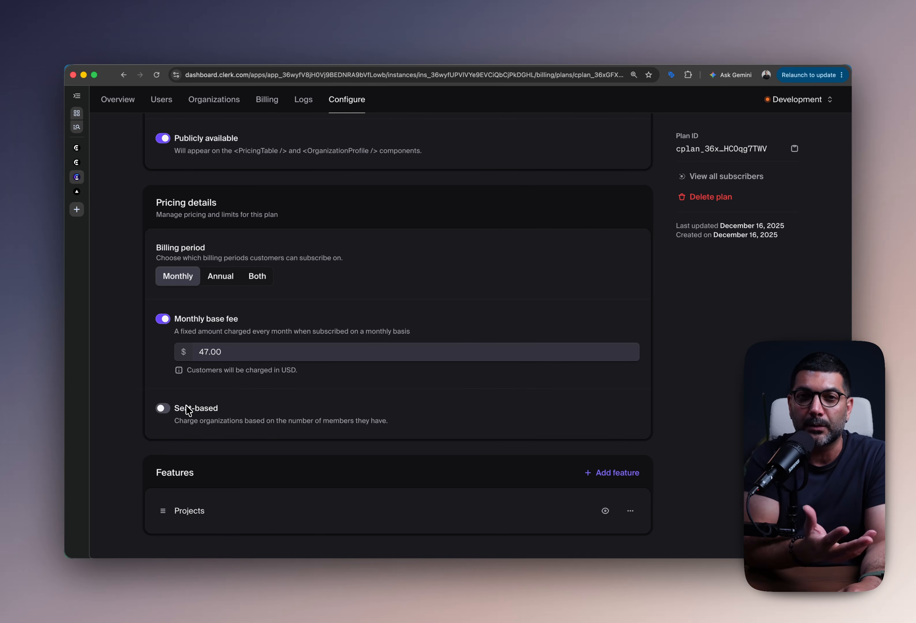
- Try seat-based billing with a custom member limit and a per-seat fee on the Pro plan, and return to the plans without saving
click(201, 414)
scroll(238, 417, down, 3)
click(273, 387)
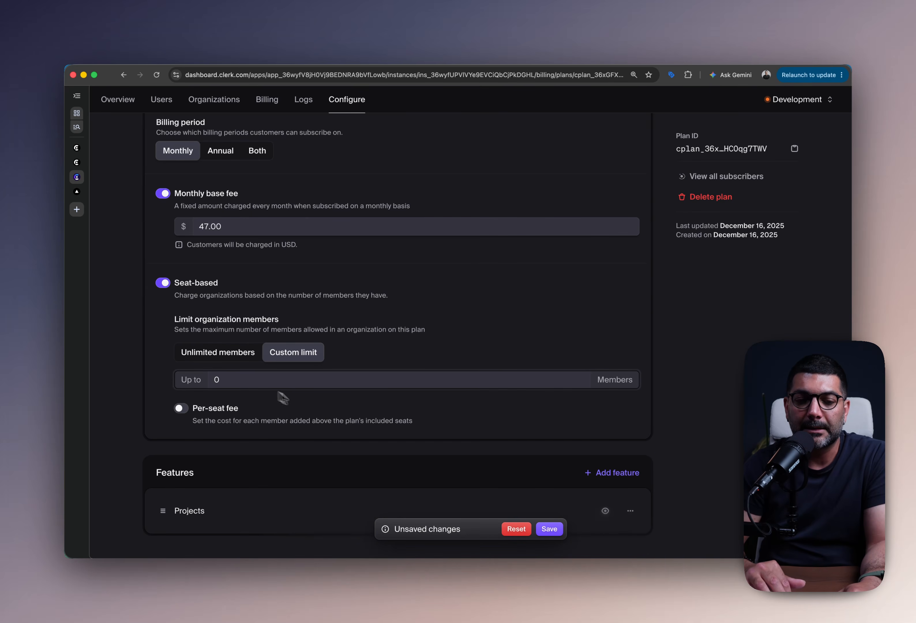
click(222, 410)
scroll(271, 397, down, 2)
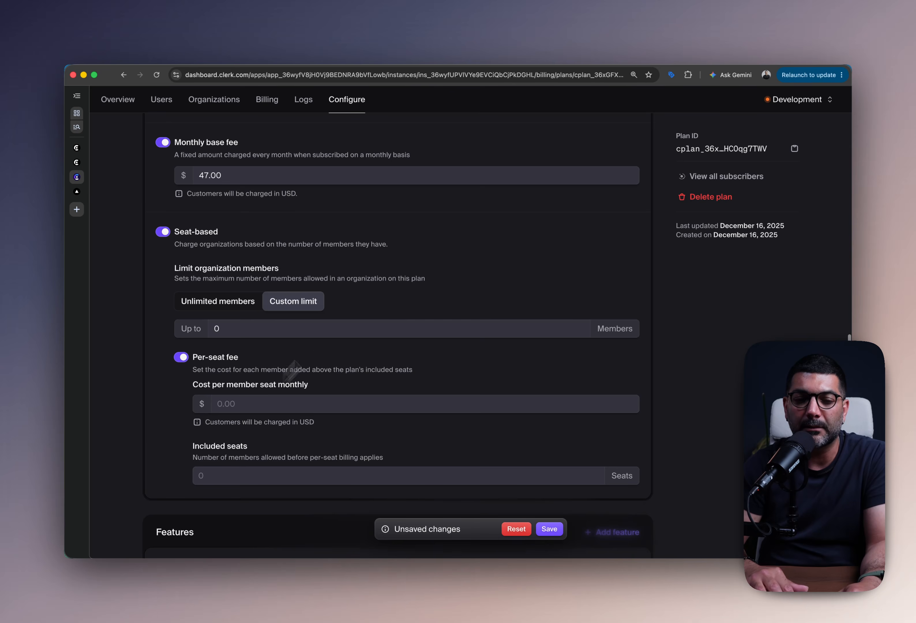
scroll(407, 331, down, 2)
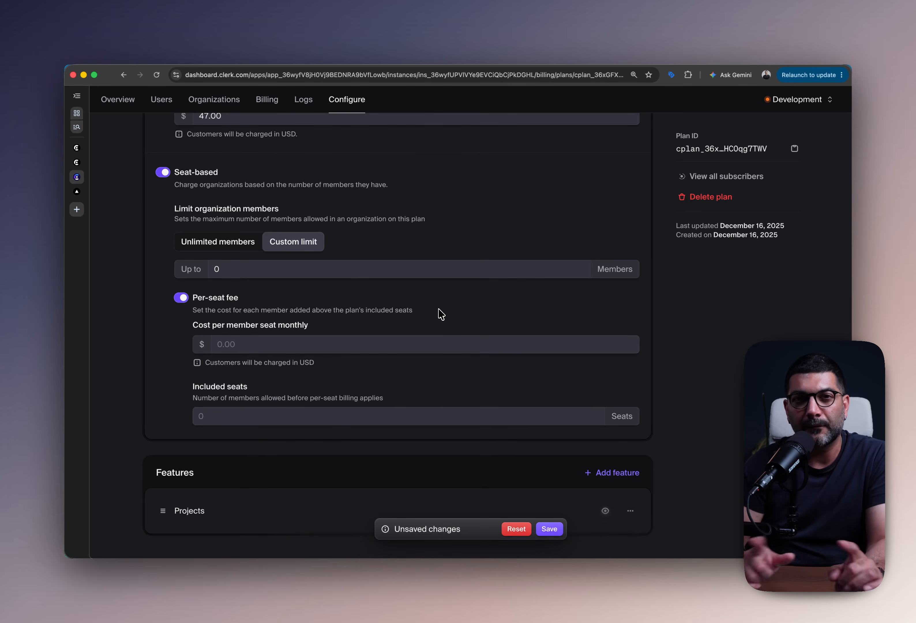
scroll(421, 335, up, 10)
scroll(421, 338, up, 7)
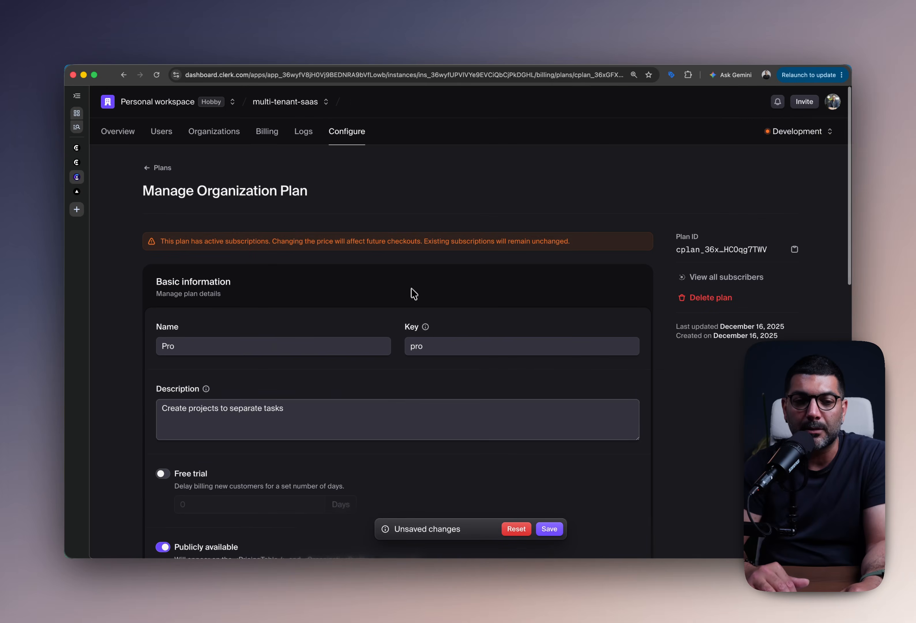
click(171, 167)
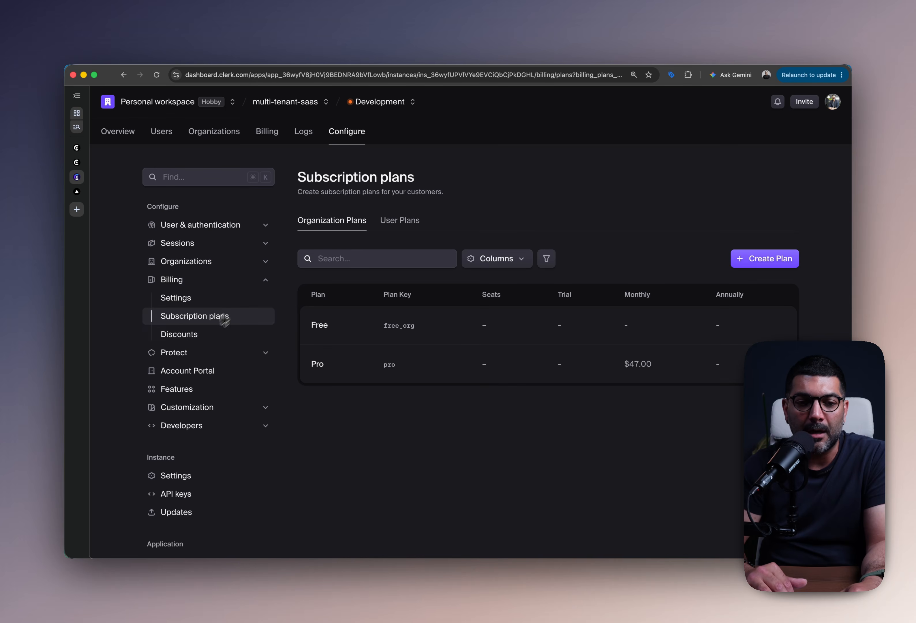
- Start a new billing discount named "Early bird" with the key early_bird
click(202, 336)
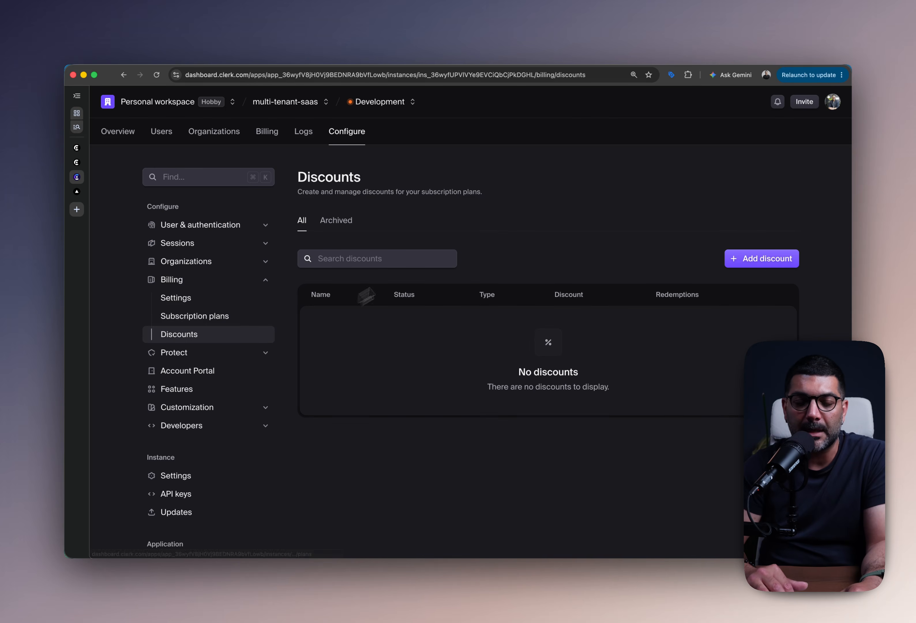
click(775, 260)
scroll(294, 251, down, 1)
click(278, 257)
text(Early bird)
key(Tab)
- Set the monthly plans discount amount to 20 percent
scroll(286, 270, down, 5)
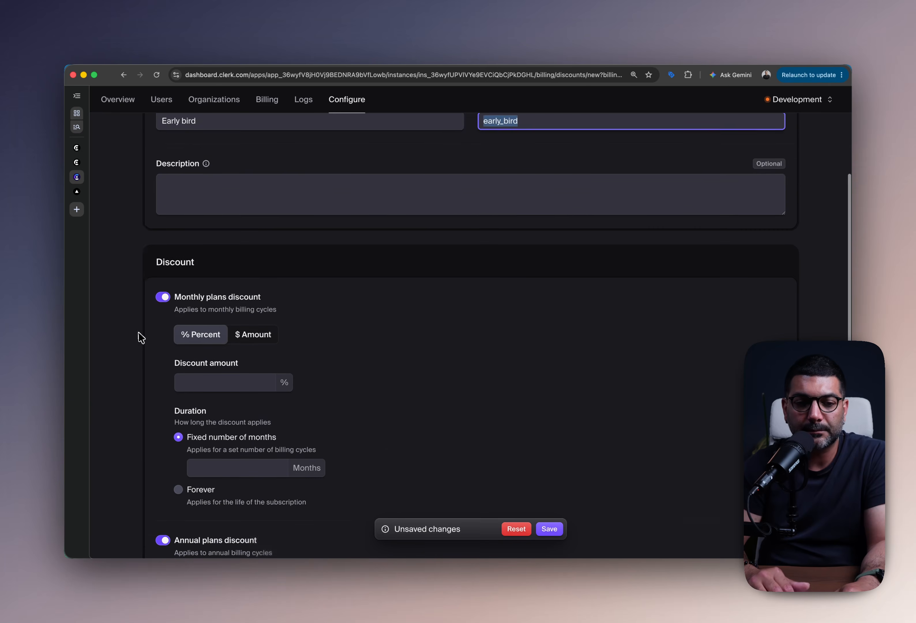
scroll(293, 281, down, 1)
click(226, 309)
text(20)
key(Tab)
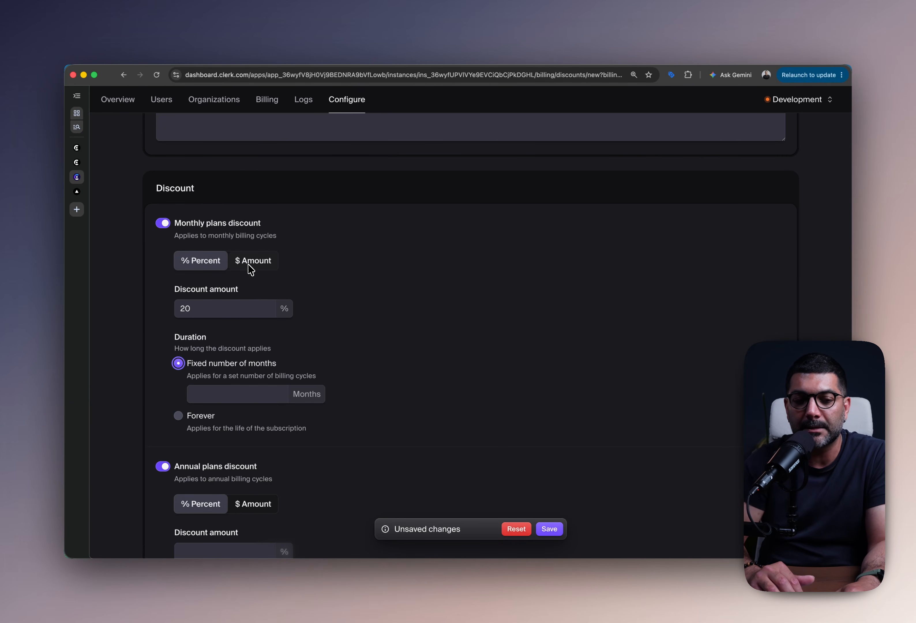
- Set the monthly plans discount to a fixed duration of 3 months
scroll(210, 277, down, 3)
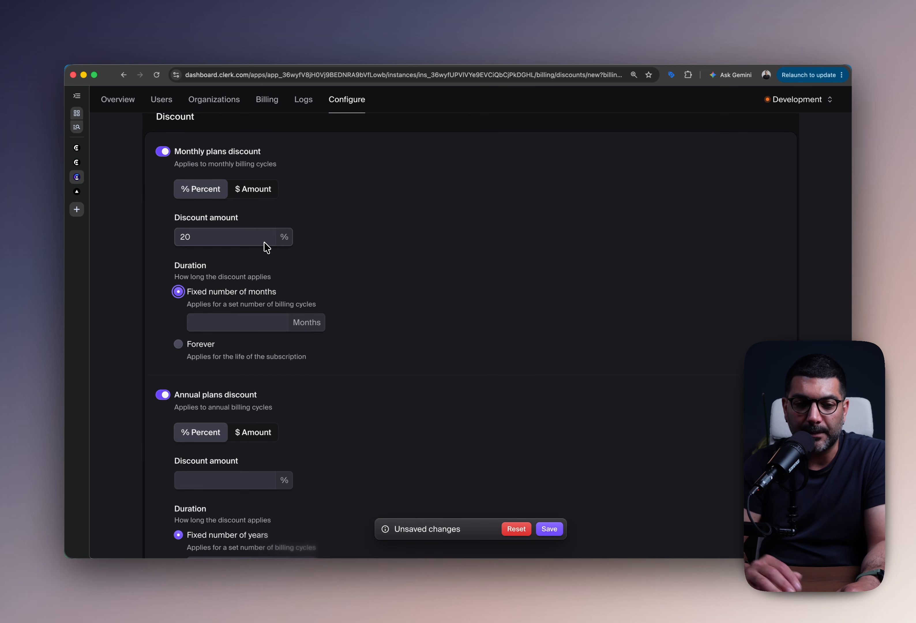
scroll(266, 247, down, 2)
click(257, 281)
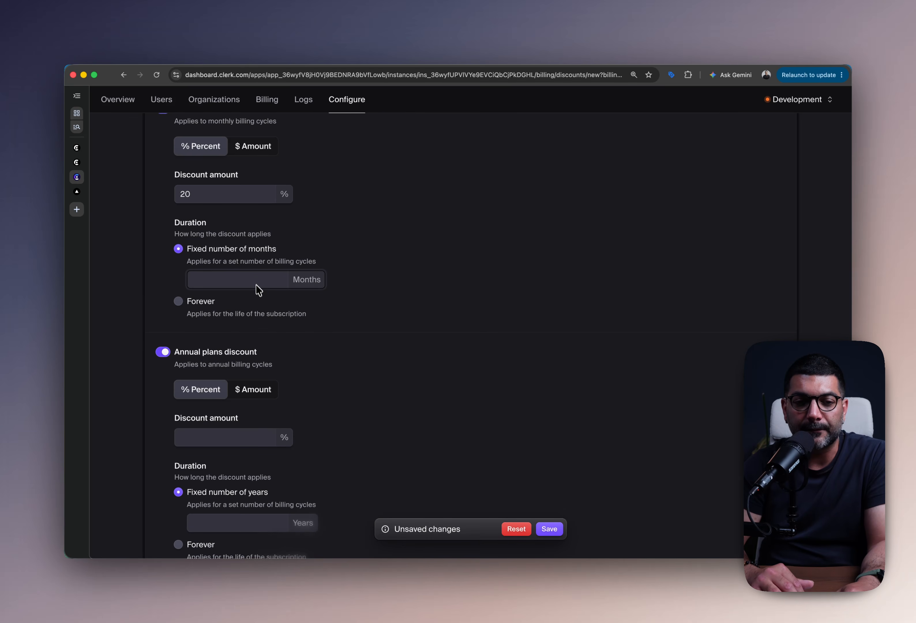
scroll(262, 268, down, 2)
text(3)
scroll(286, 266, down, 3)
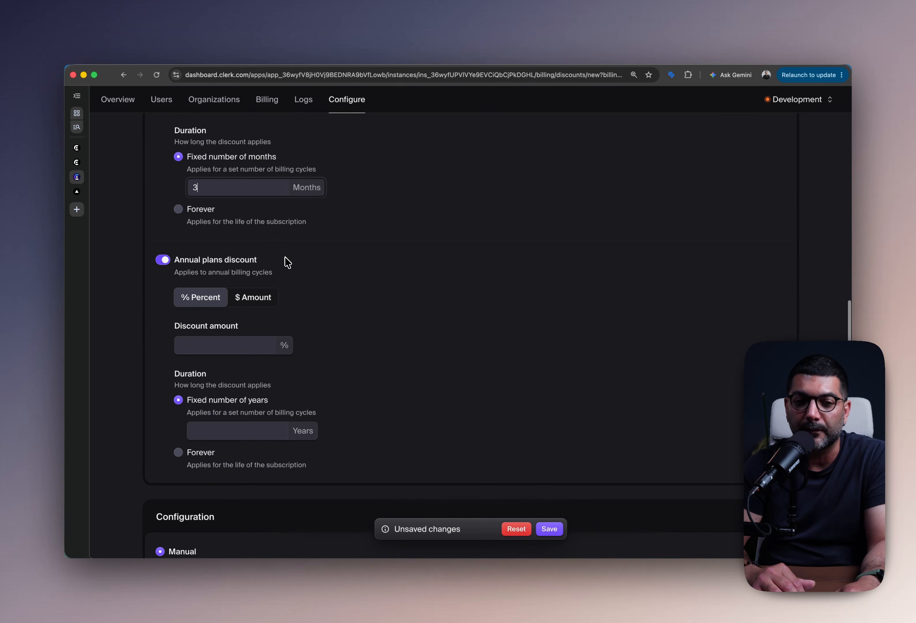
- Set the annual plans discount to 10 percent for a fixed duration of 1 year
scroll(286, 265, down, 2)
click(252, 307)
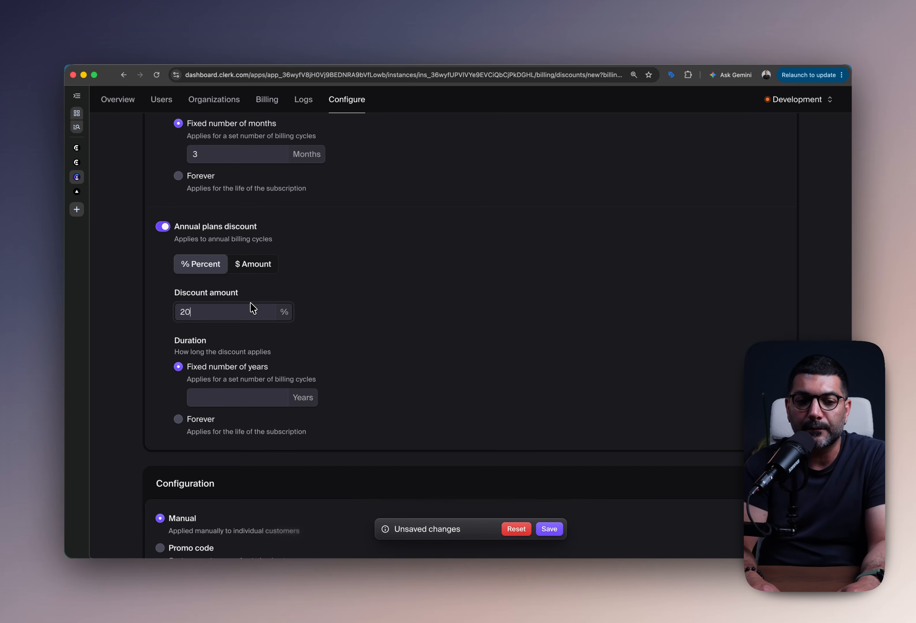
key(BackSpace)
key(BackSpace)
text(10)
scroll(322, 303, down, 2)
scroll(322, 304, down, 2)
click(217, 333)
text(1)
key(Tab)
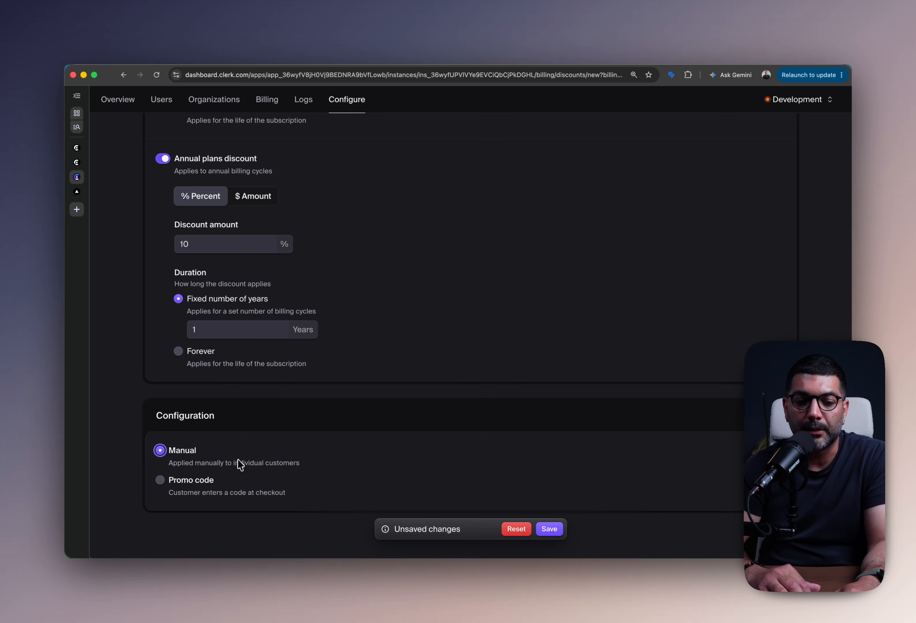
- Try the promo code configuration and review its redemption limit, new-subscriber, plan selection and availability options
click(206, 484)
scroll(238, 476, down, 8)
scroll(256, 338, up, 1)
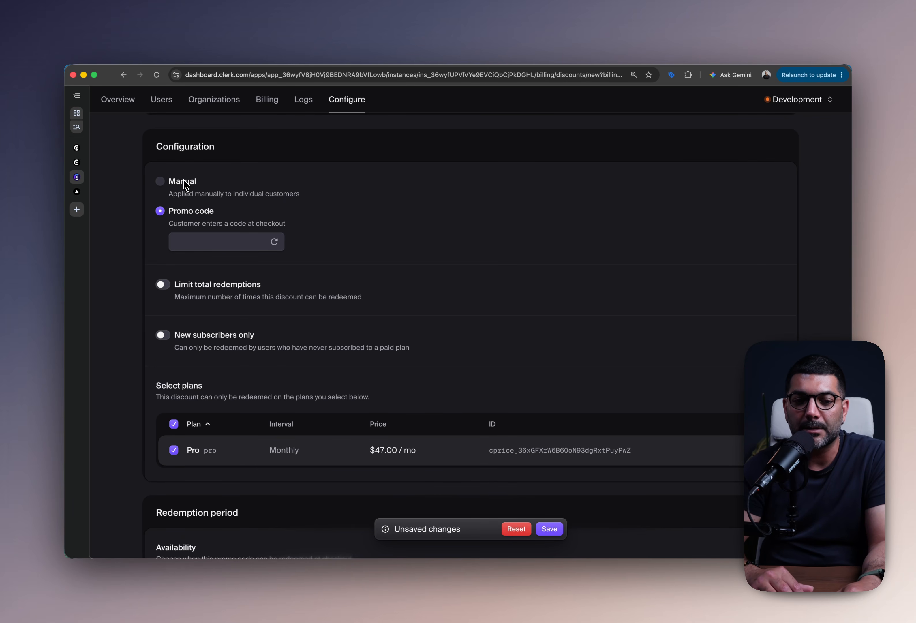
click(183, 183)
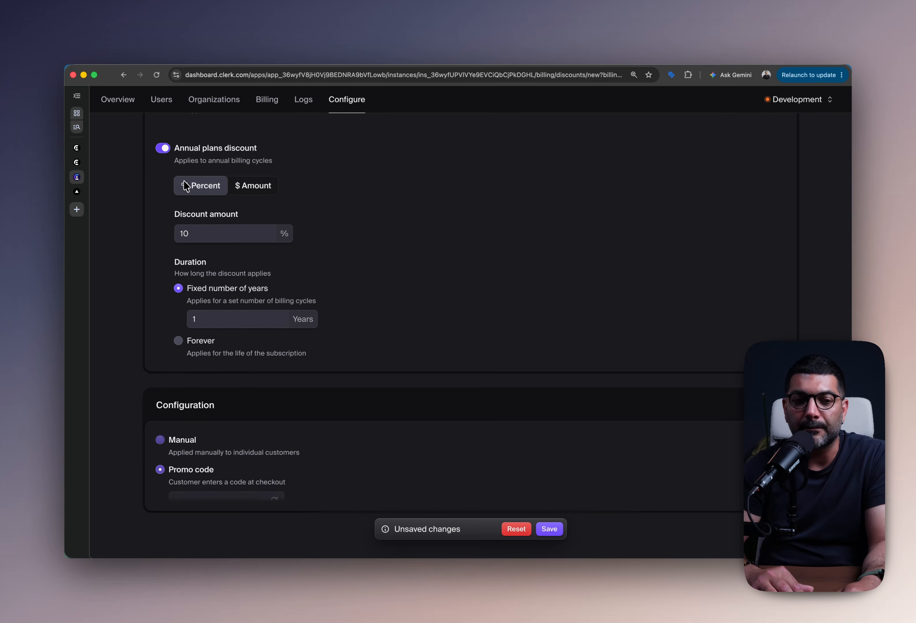
click(203, 480)
scroll(282, 358, down, 7)
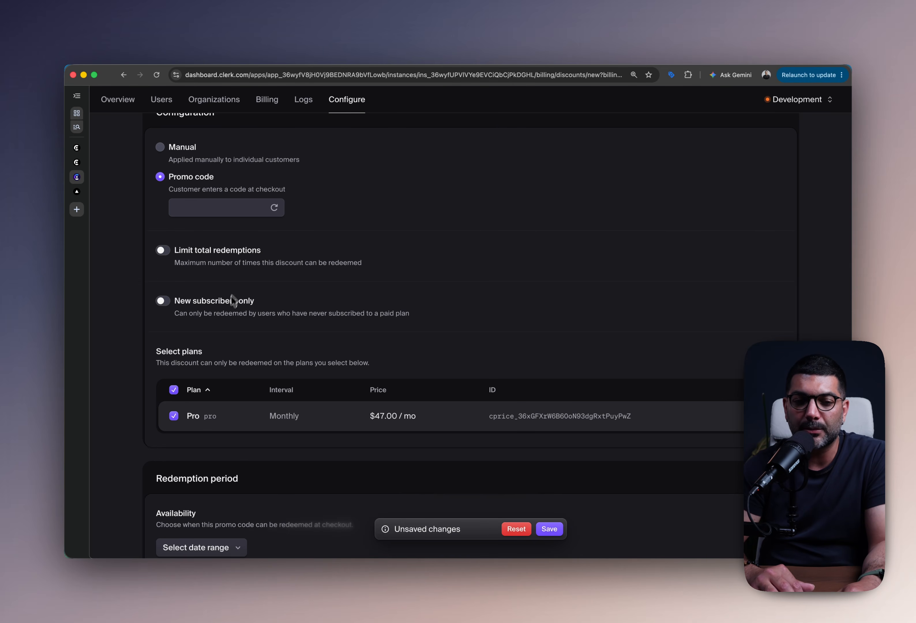
scroll(253, 317, down, 3)
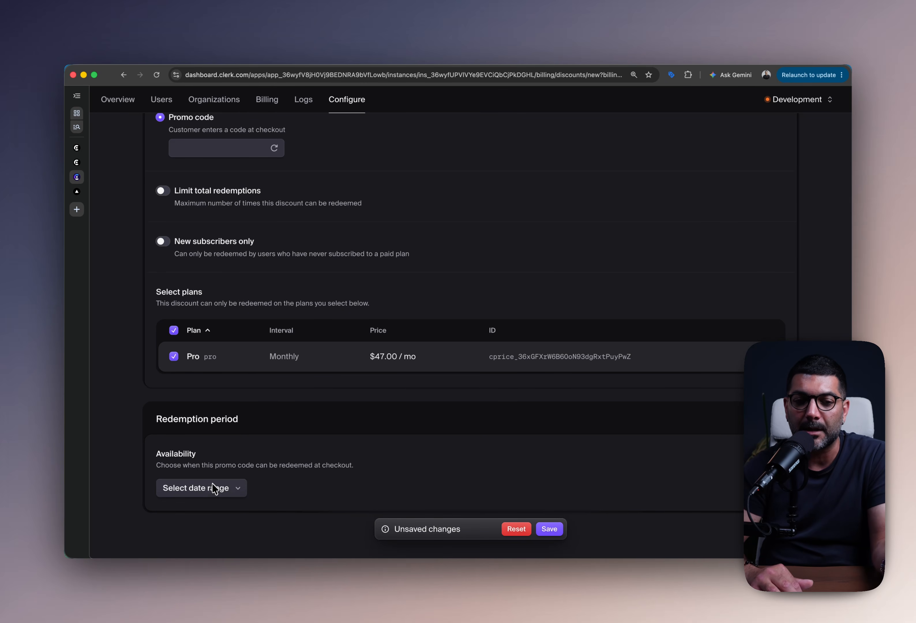
scroll(222, 375, up, 3)
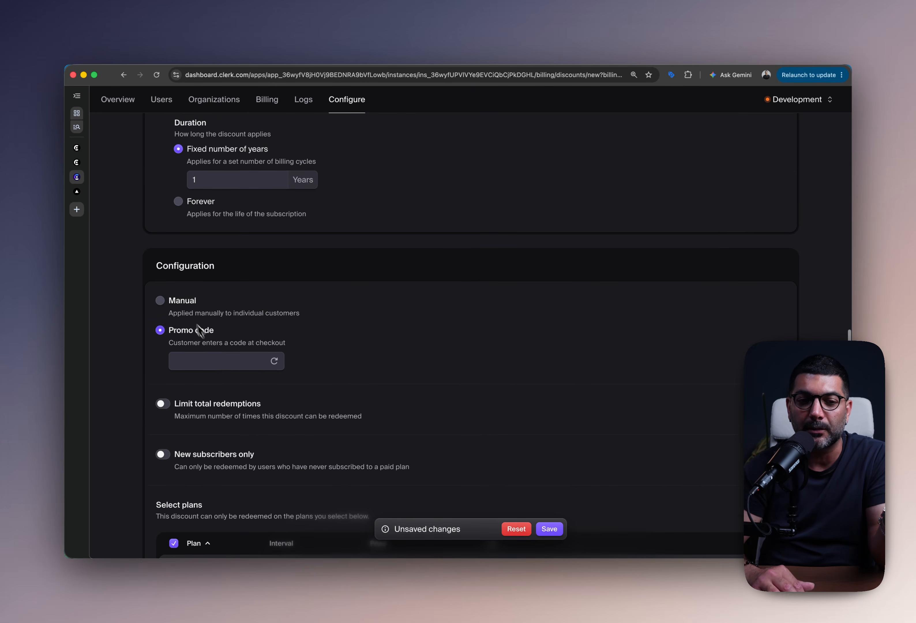
- Set the discount to be applied manually to individual customers and save it
click(183, 302)
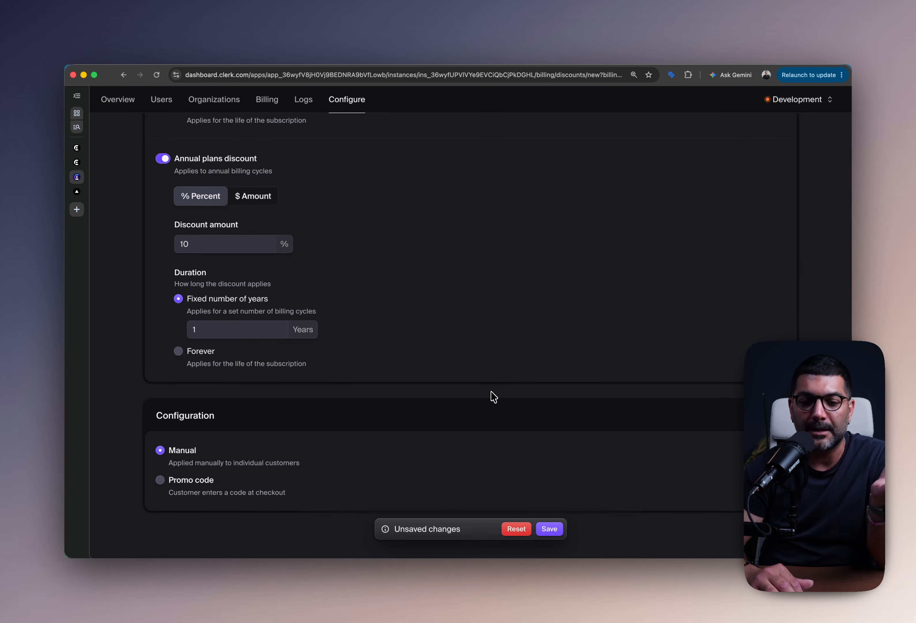
click(549, 529)
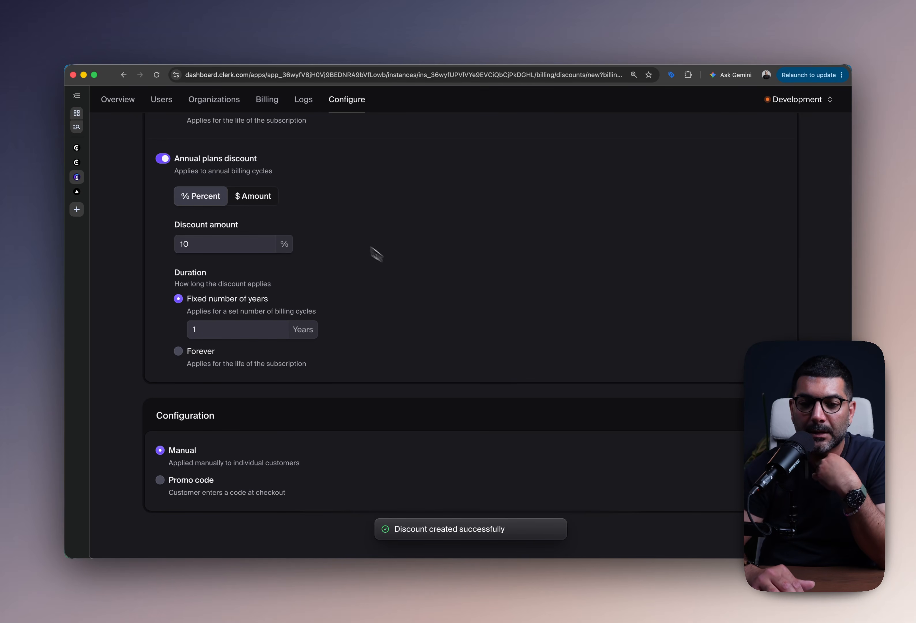
- Open the named test user's record from the user list and review the profile, organization memberships and subscriptions
click(346, 99)
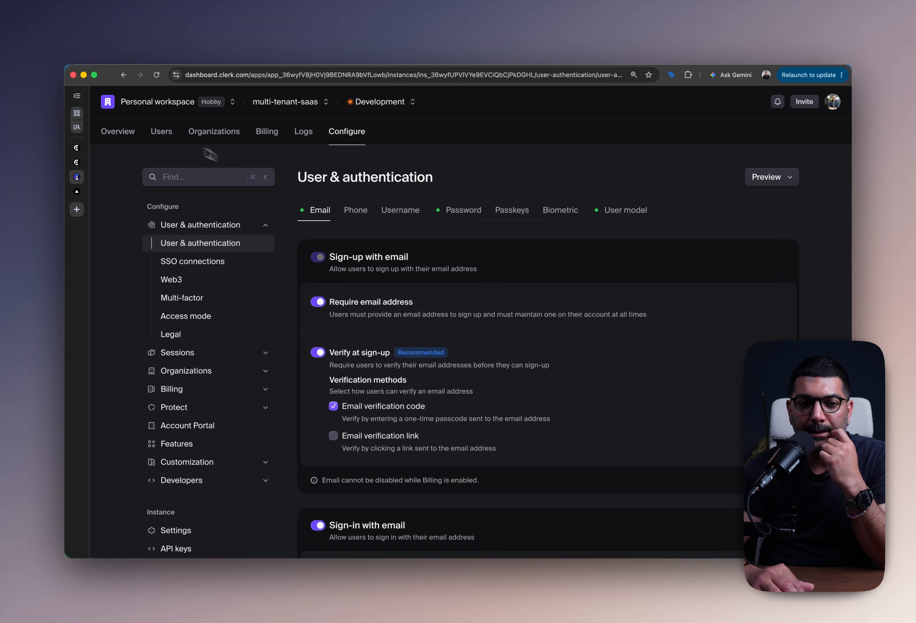
click(166, 134)
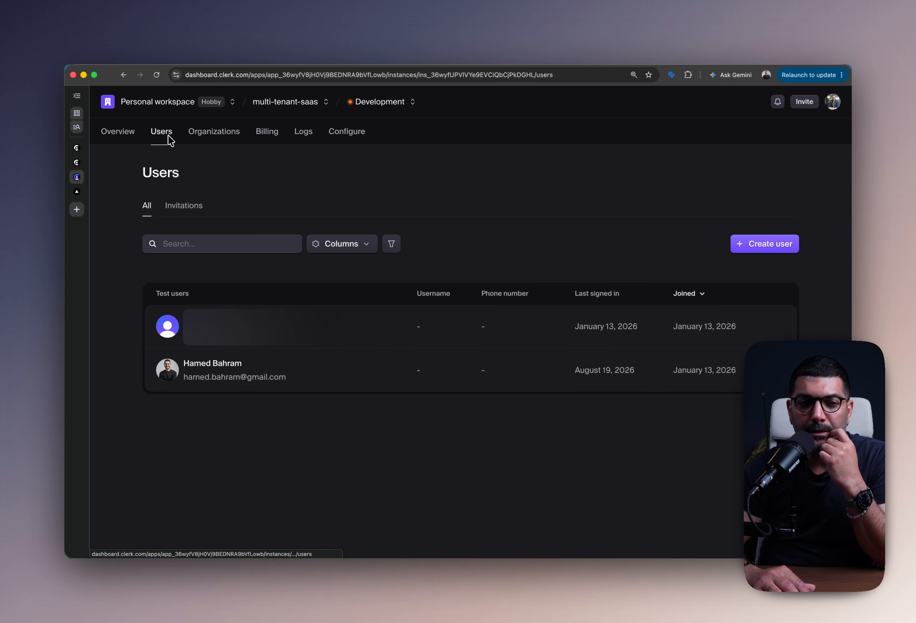
click(325, 374)
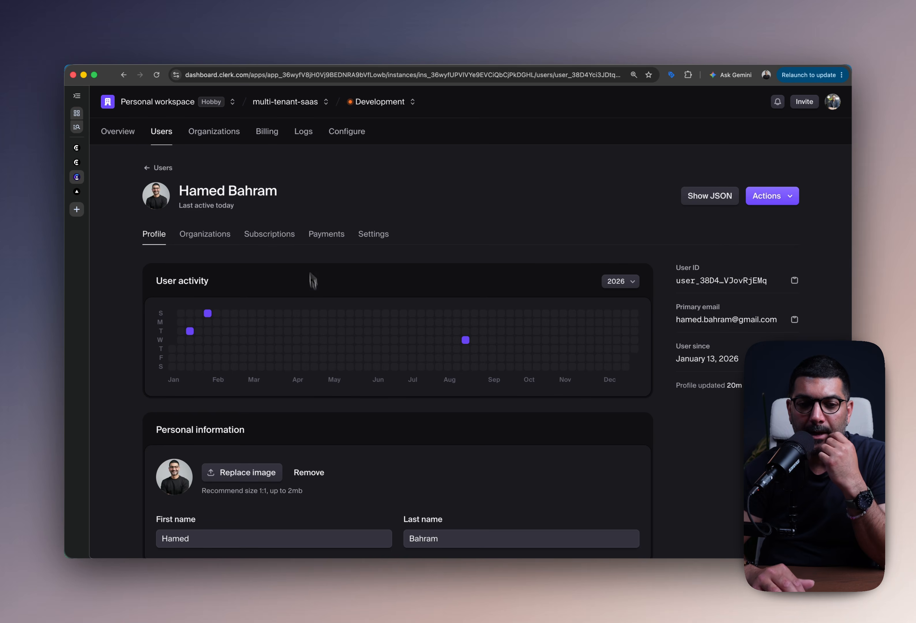
scroll(307, 245, down, 7)
scroll(307, 246, up, 7)
click(227, 239)
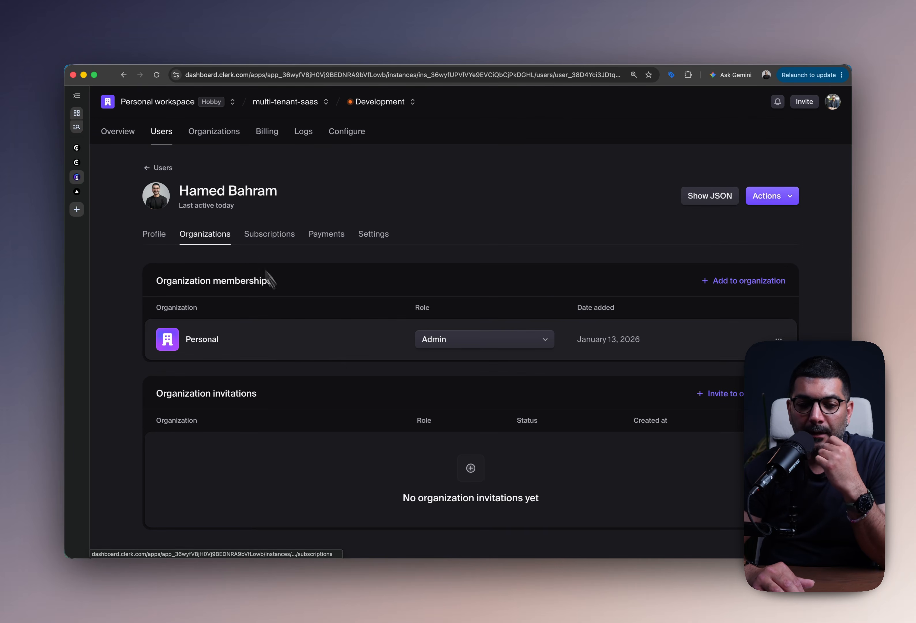
click(290, 239)
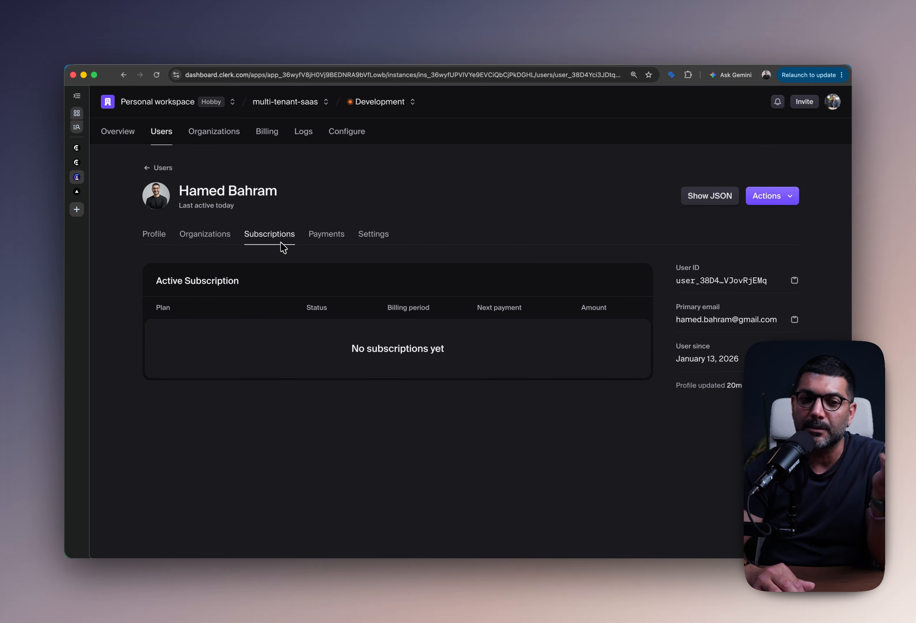
- Open the Personal organization from the user's memberships and review its active subscriptions and billing statements
click(212, 234)
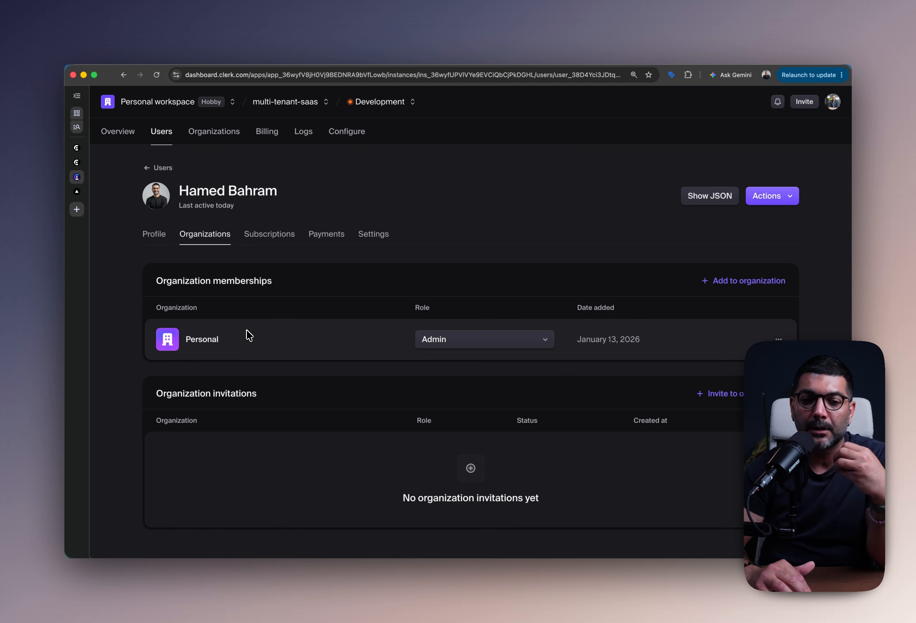
click(210, 335)
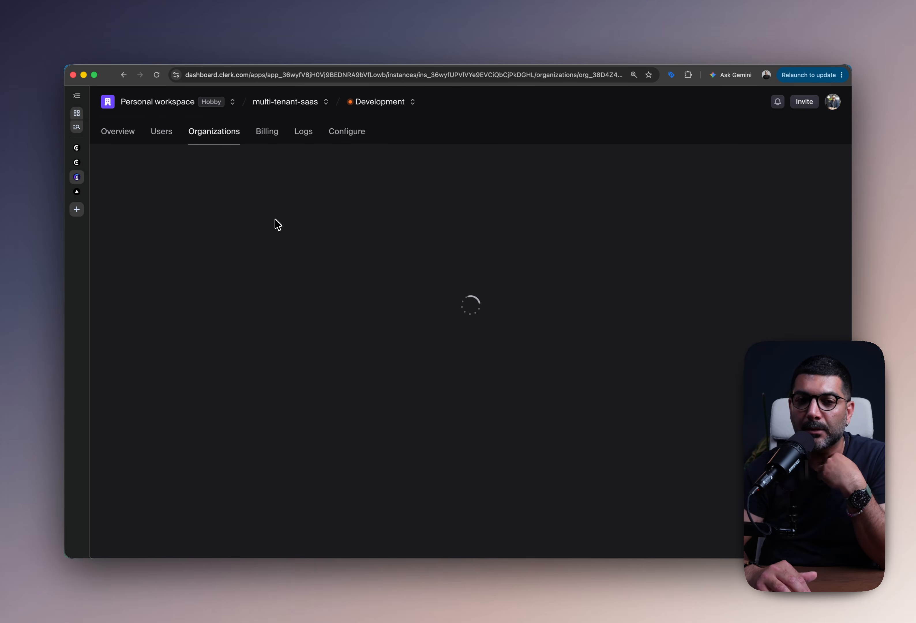
click(288, 238)
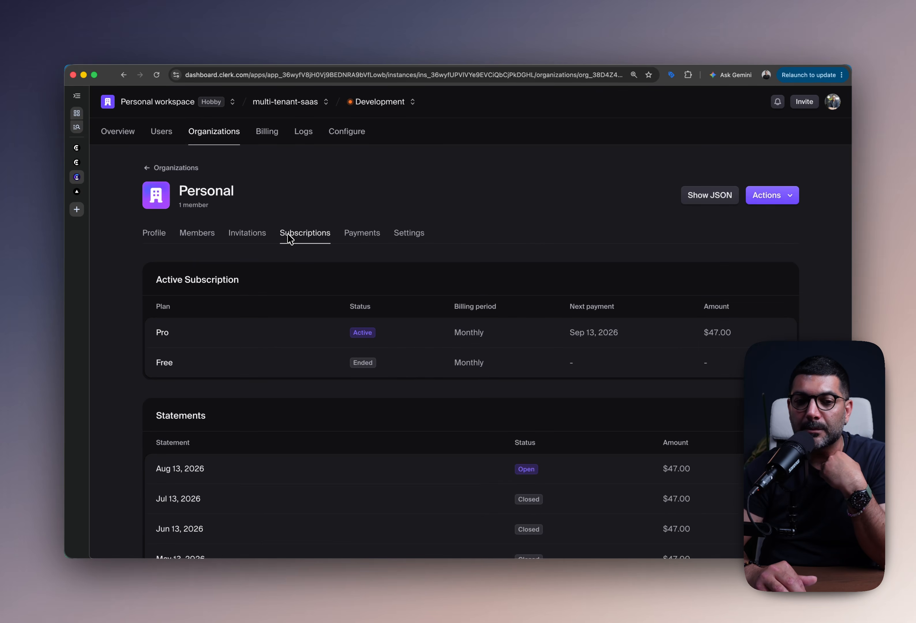
scroll(262, 260, down, 2)
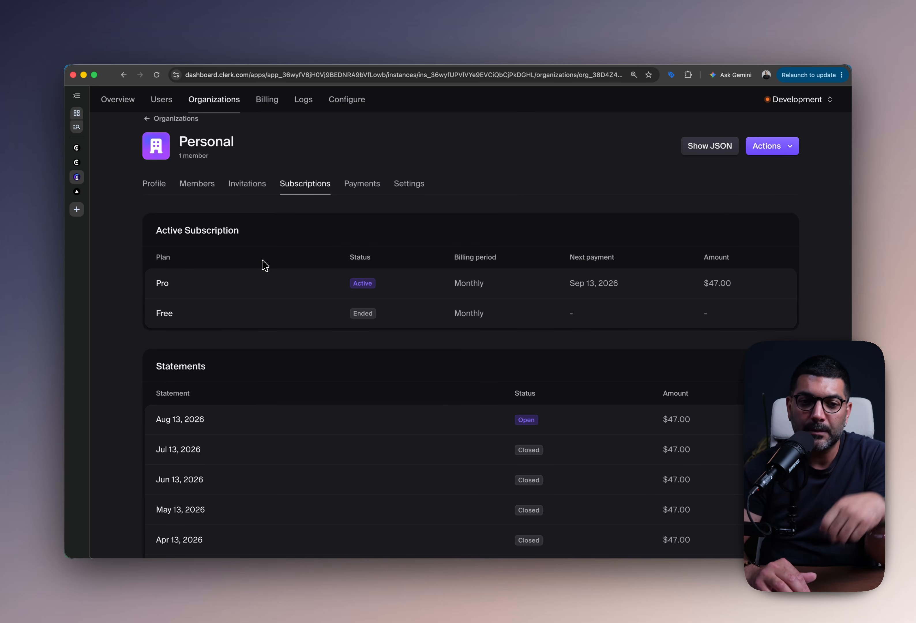
scroll(262, 264, down, 2)
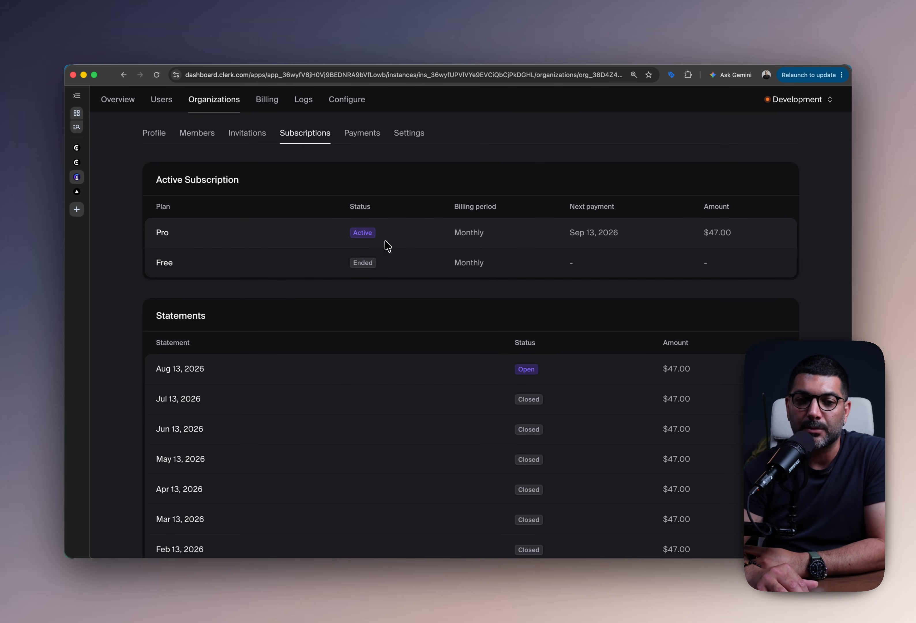
scroll(452, 311, down, 2)
scroll(454, 341, up, 5)
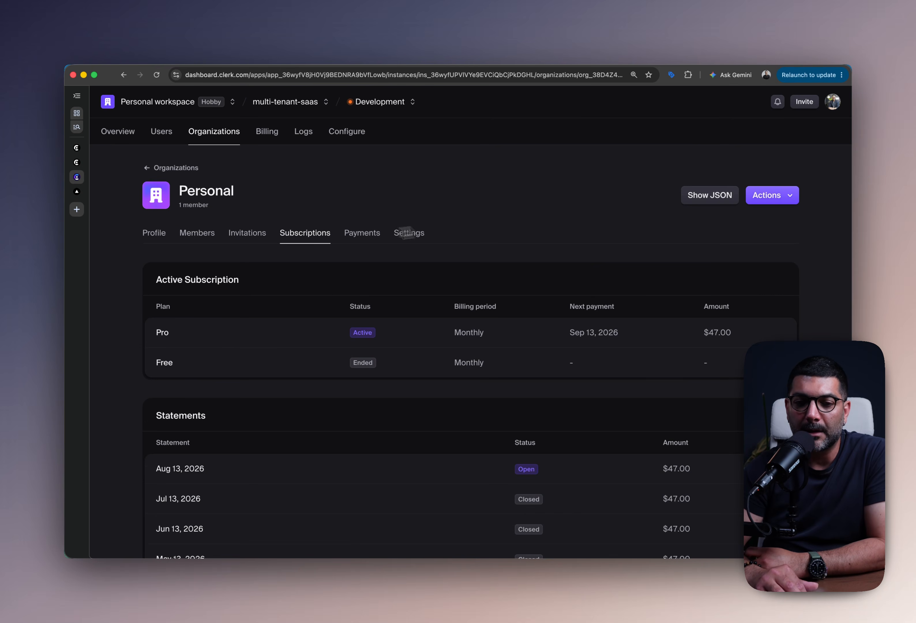
- Apply the "Early bird" discount to the Personal organization's active Pro subscription and check the discount and next payment details
click(268, 332)
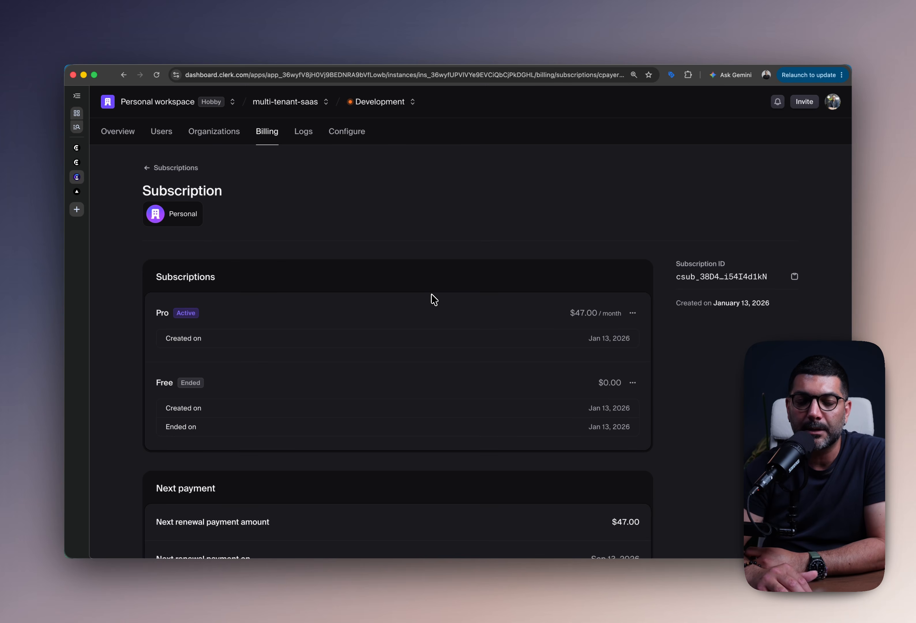
scroll(432, 301, down, 6)
scroll(432, 301, up, 6)
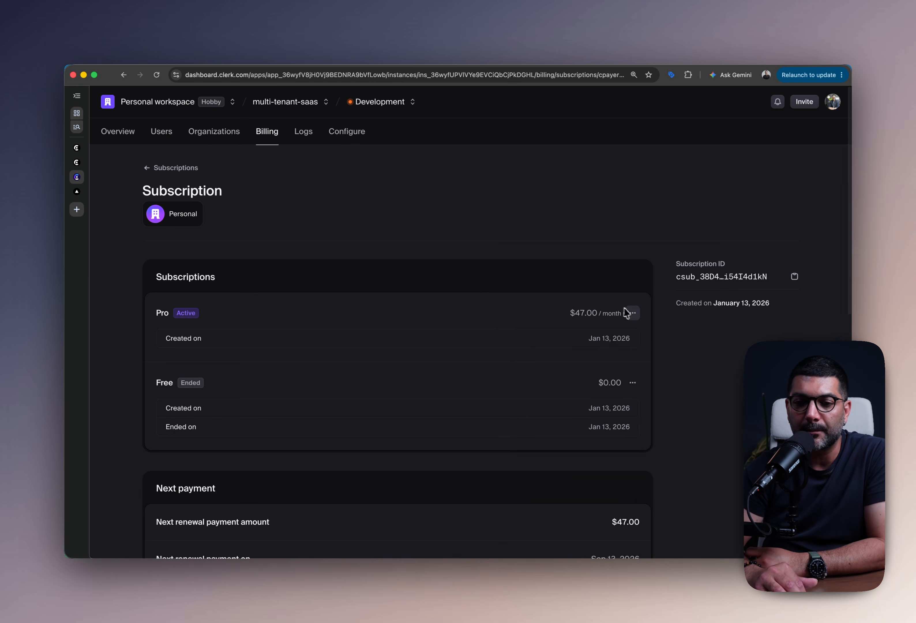
click(631, 312)
click(591, 397)
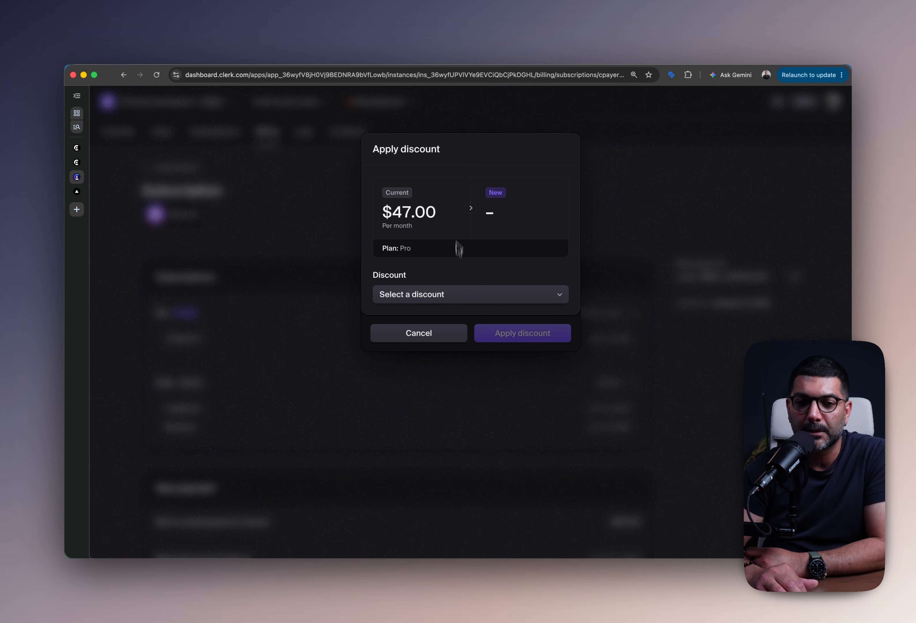
click(436, 294)
click(425, 320)
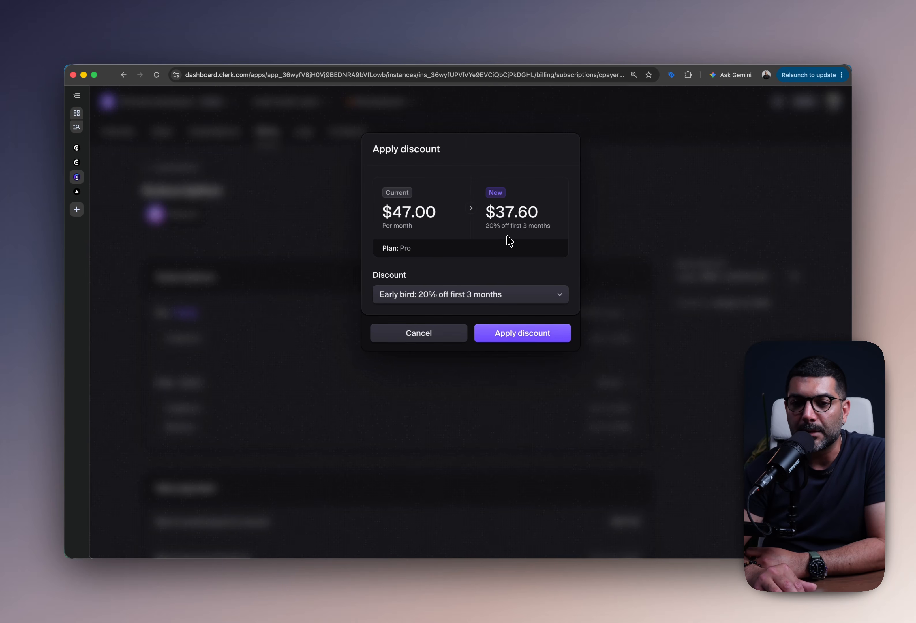
click(477, 330)
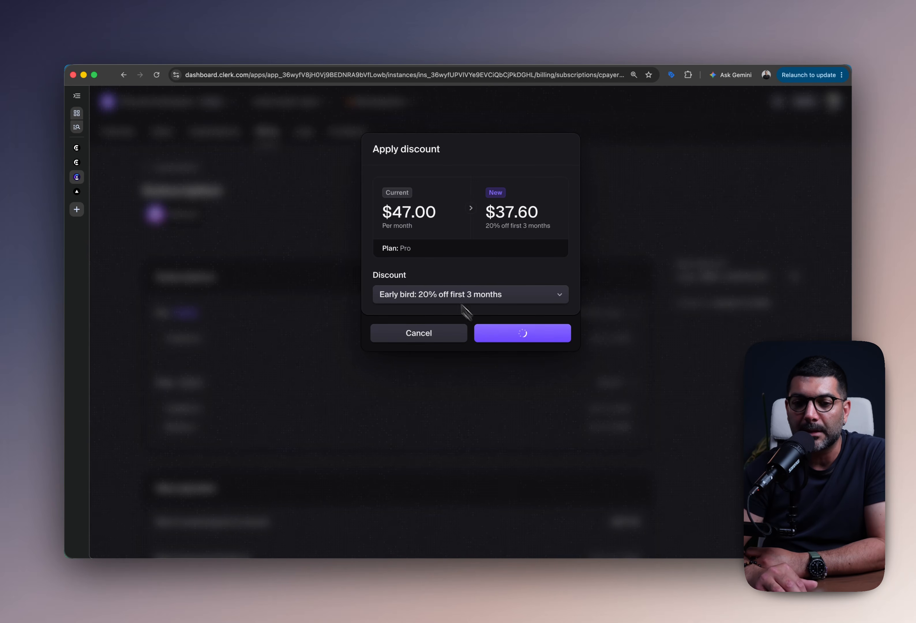
scroll(324, 254, down, 2)
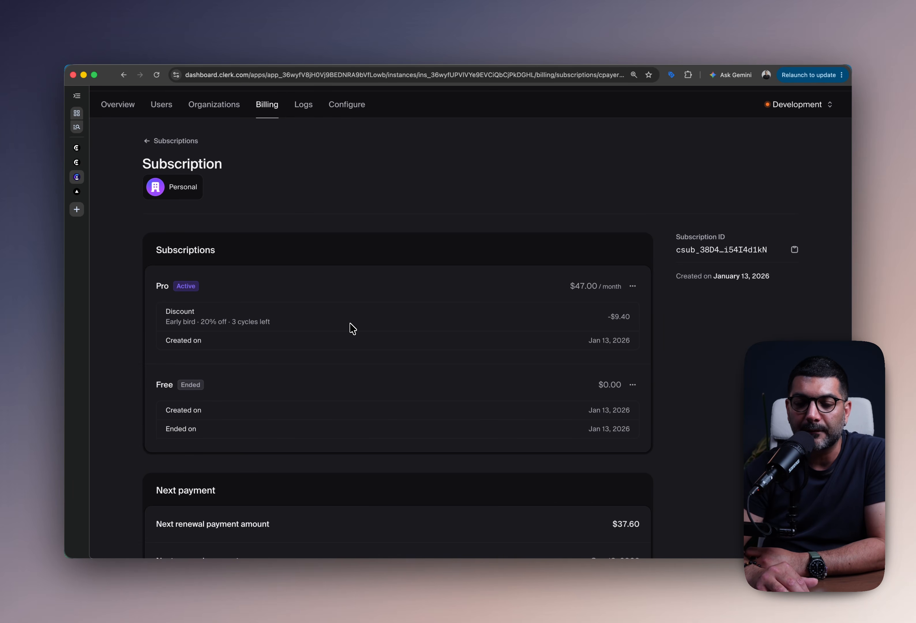
scroll(503, 381, down, 4)
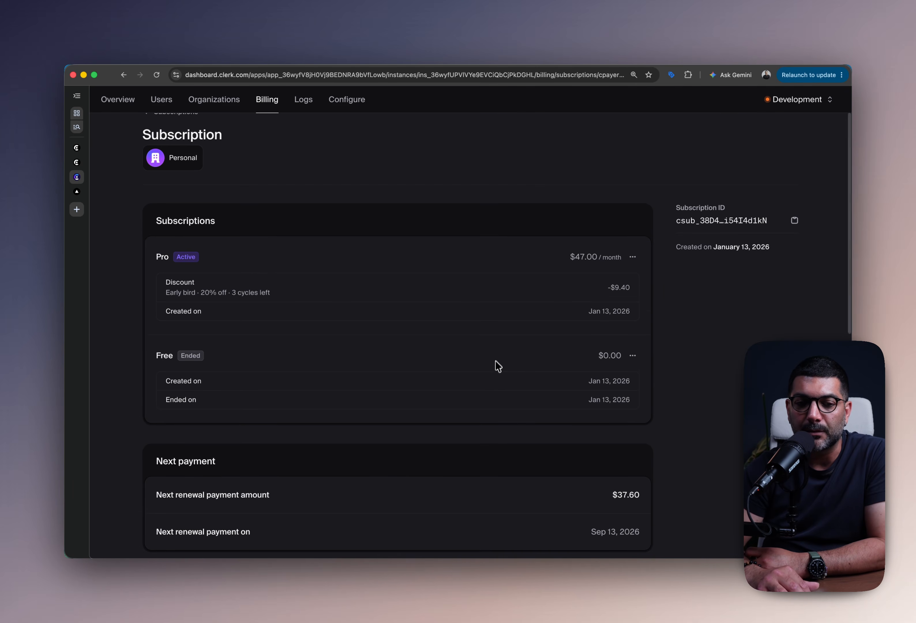
scroll(498, 363, up, 5)
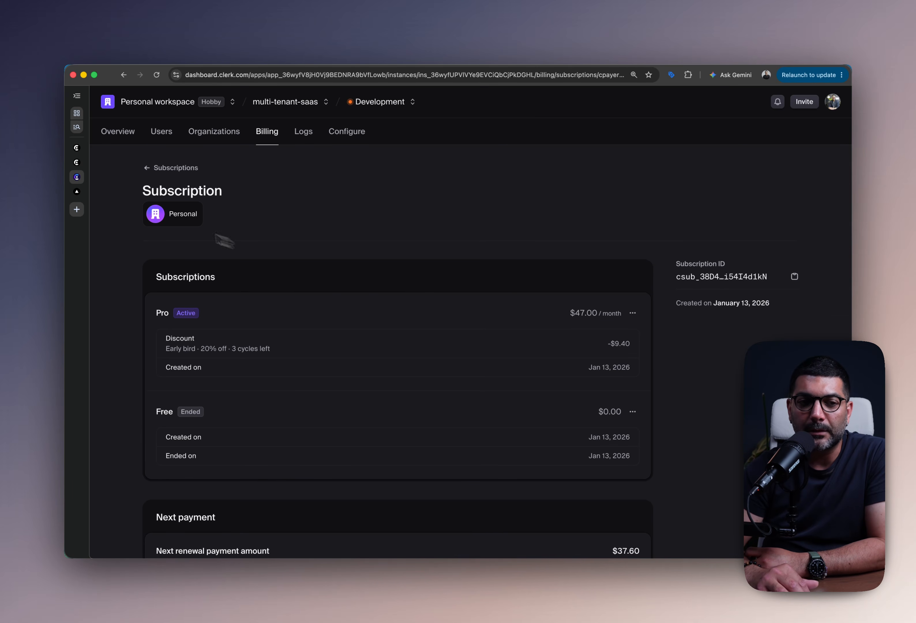
- Switch to the Task Tracker app, reload it, and open the Personal organization's billing settings to check the subscription
click(82, 194)
click(465, 116)
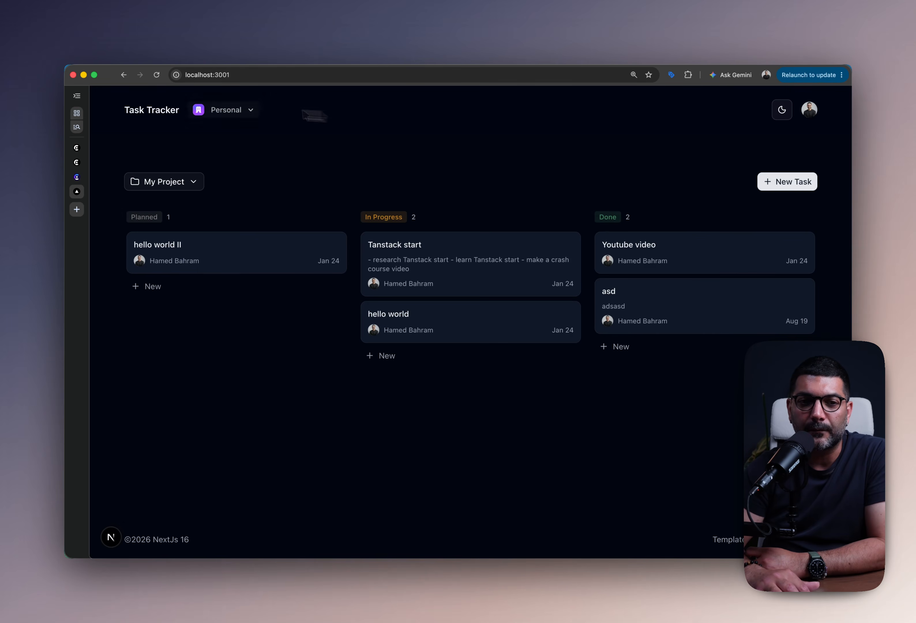
click(157, 74)
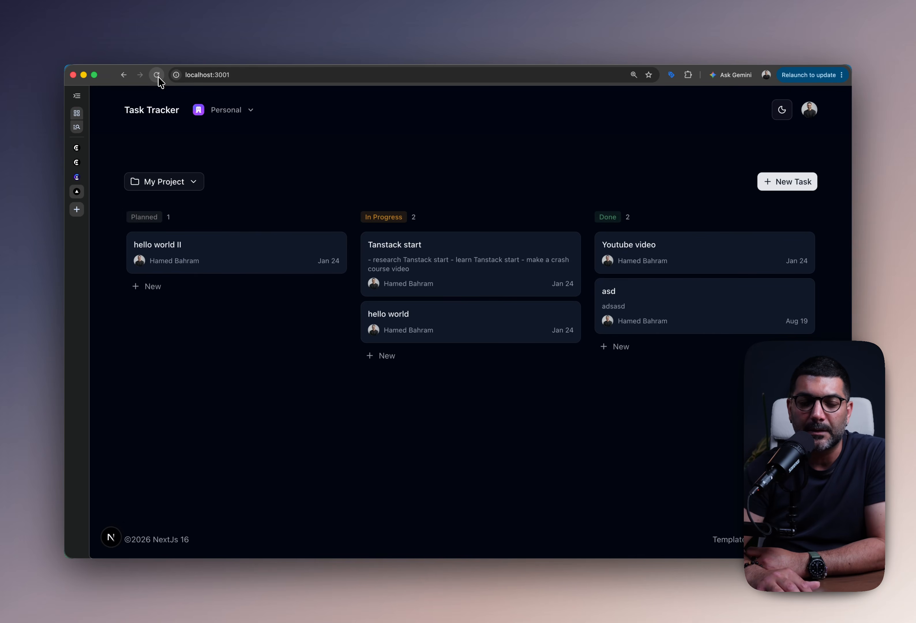
click(245, 113)
click(374, 142)
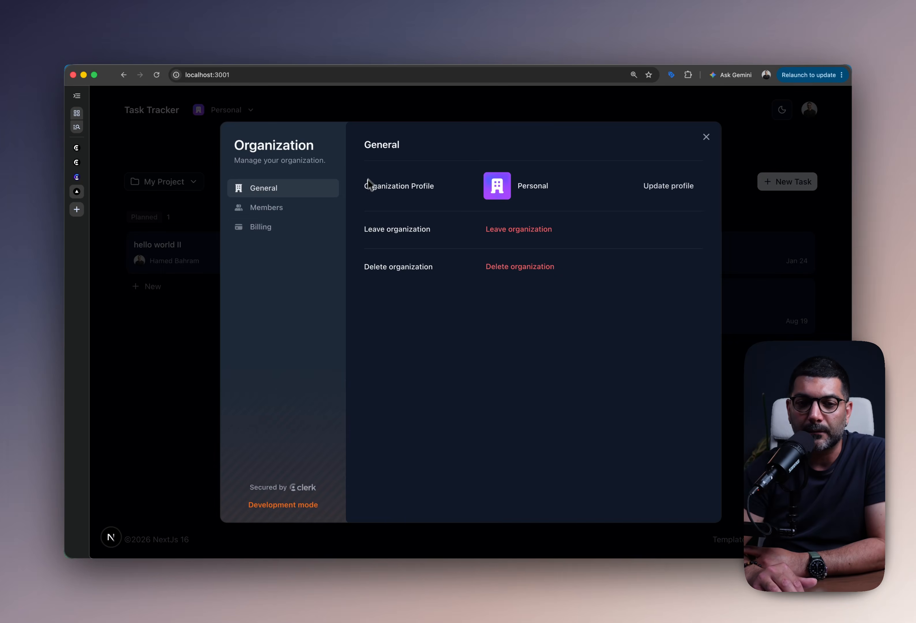
click(292, 226)
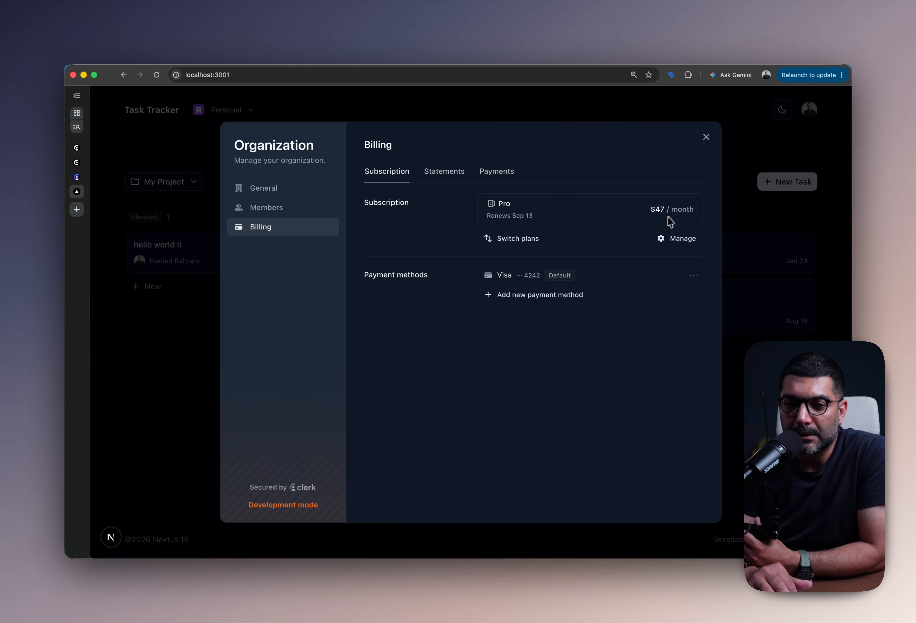
- Open the Pro subscription's management details, compare the next payment amount with the monthly plan price, and close the organization settings
click(652, 243)
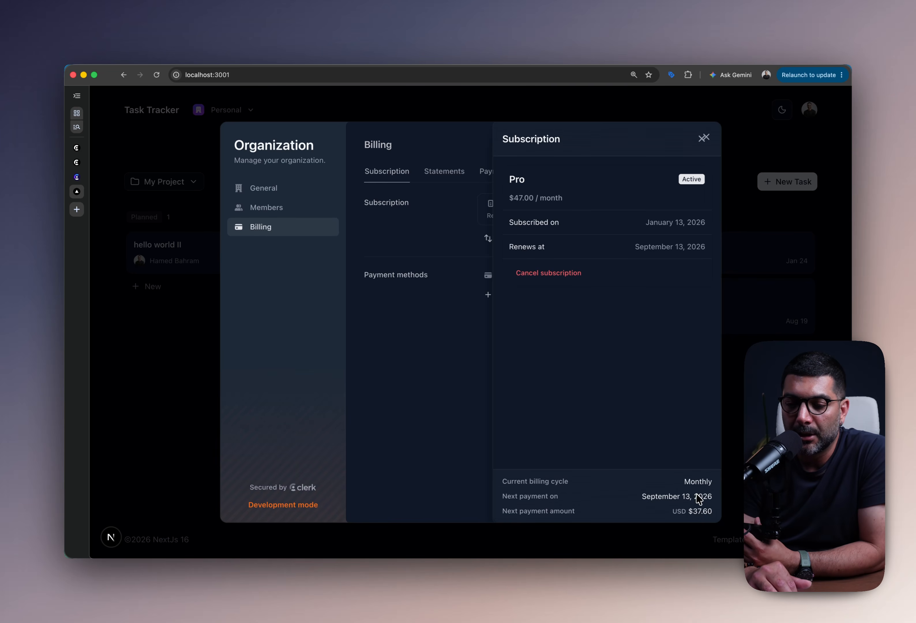
triple_click(552, 514)
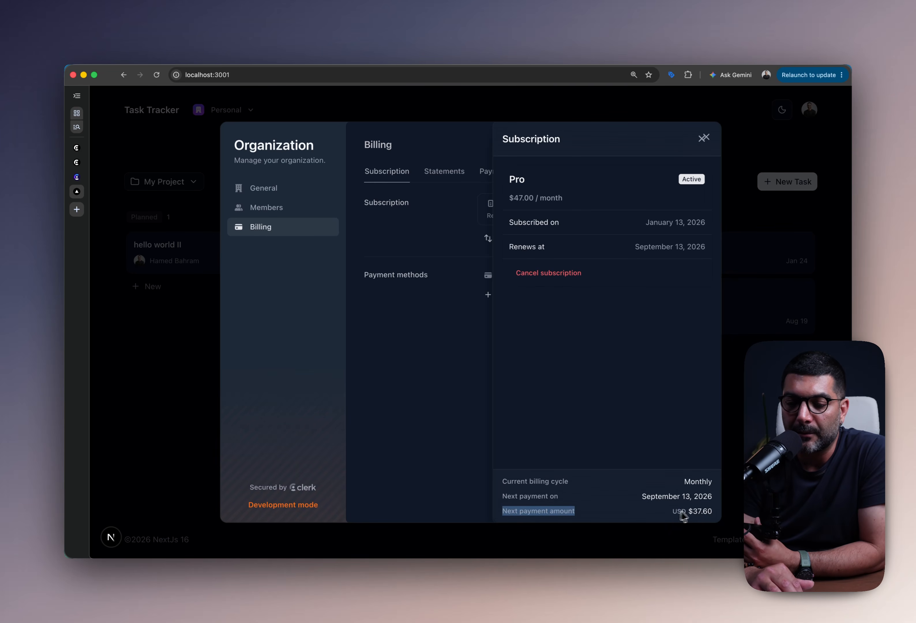
double_click(695, 511)
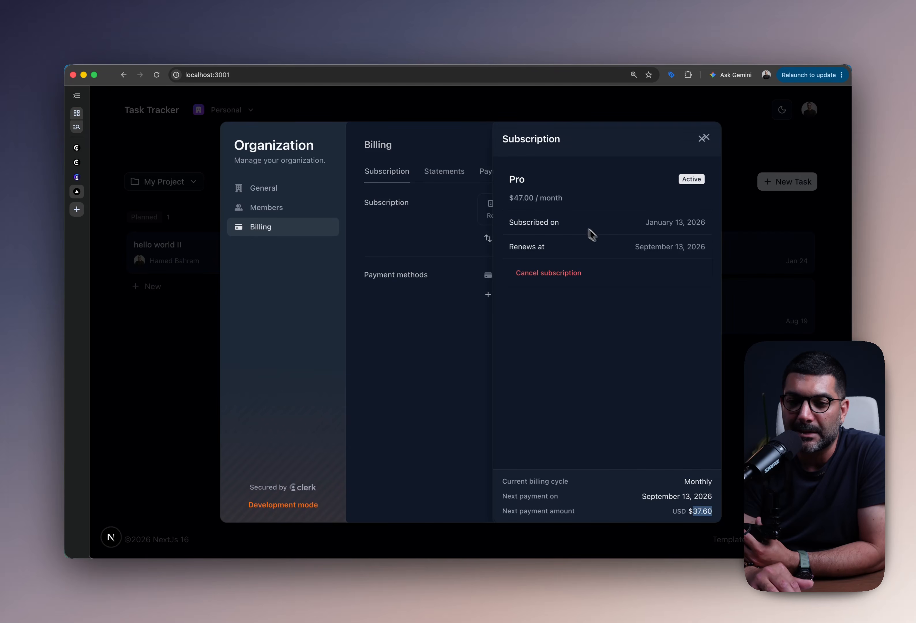
drag(514, 199, 603, 201)
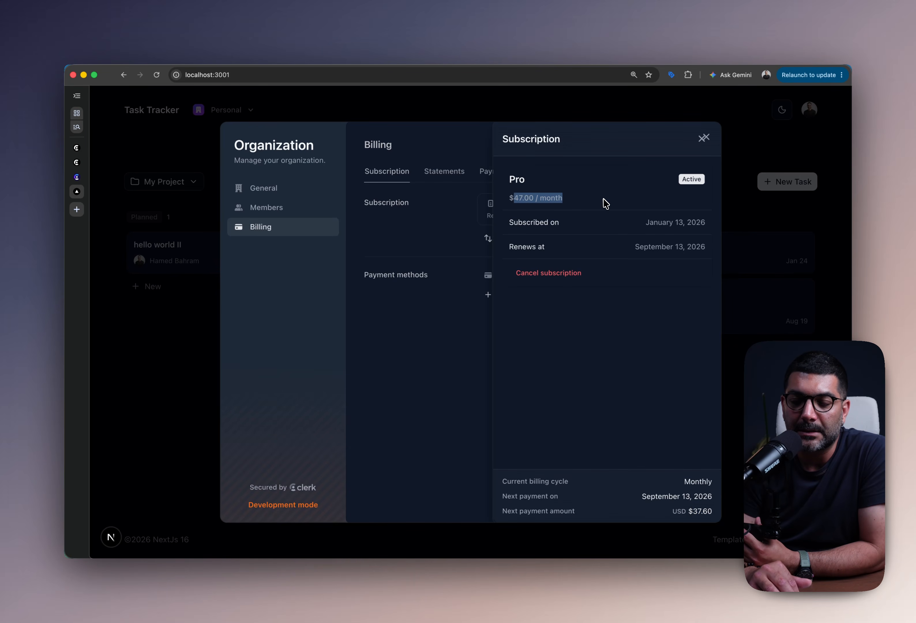
click(702, 138)
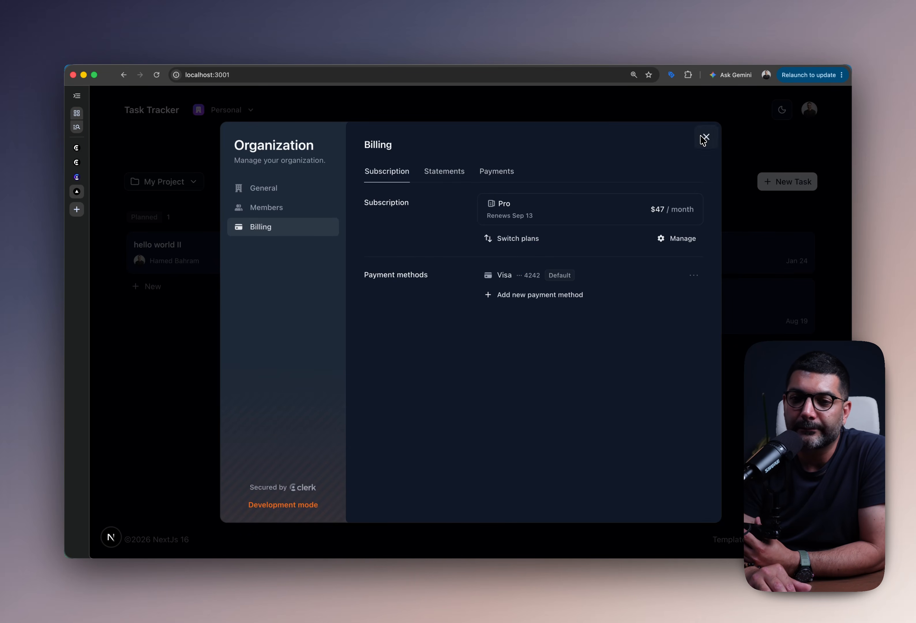
click(703, 138)
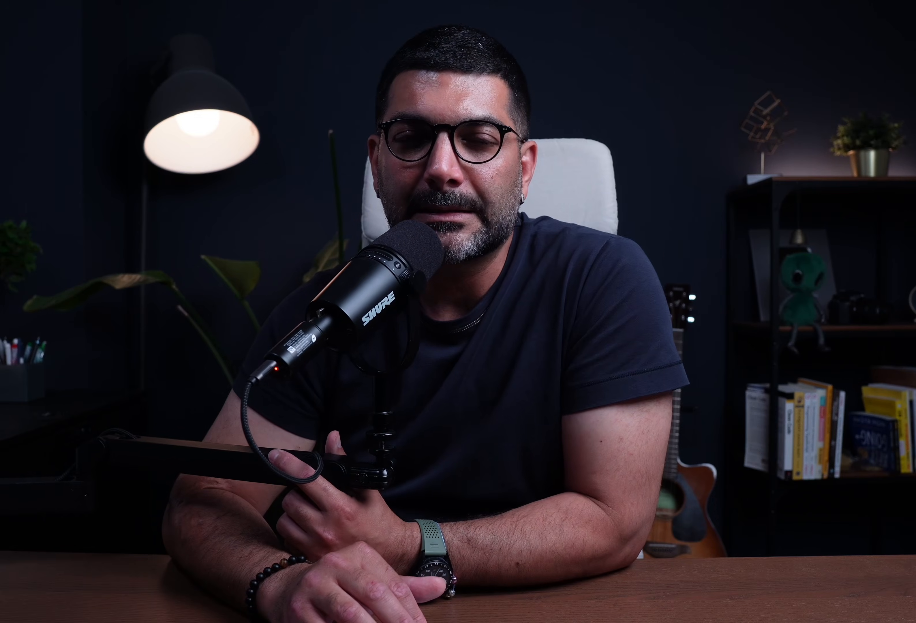